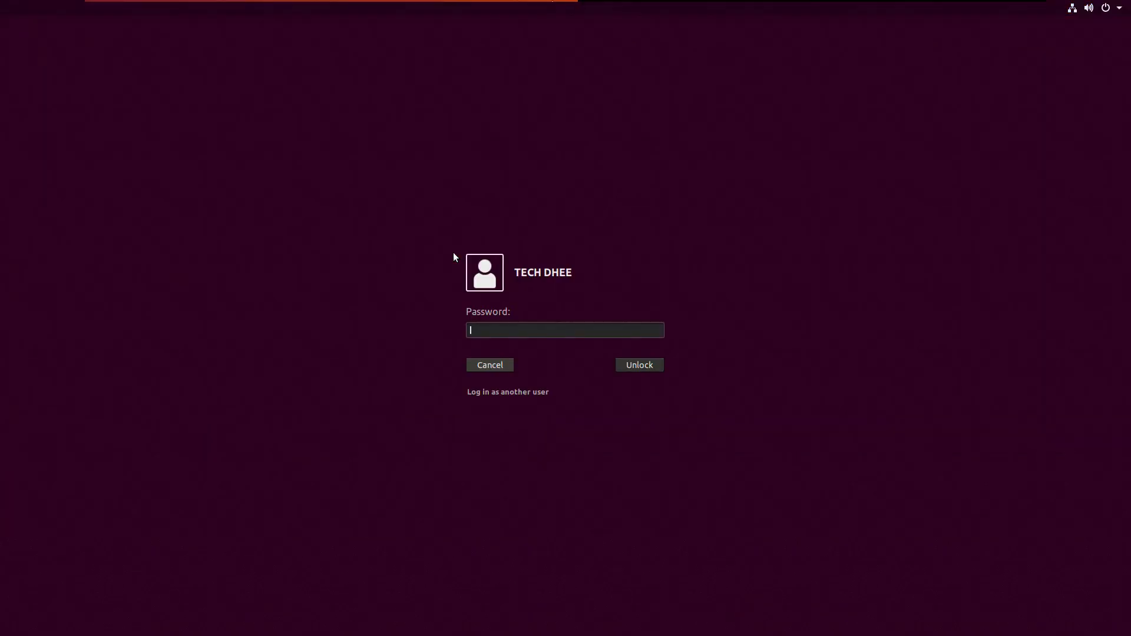
Unlock the Ubuntu session with the account password
type("*******")
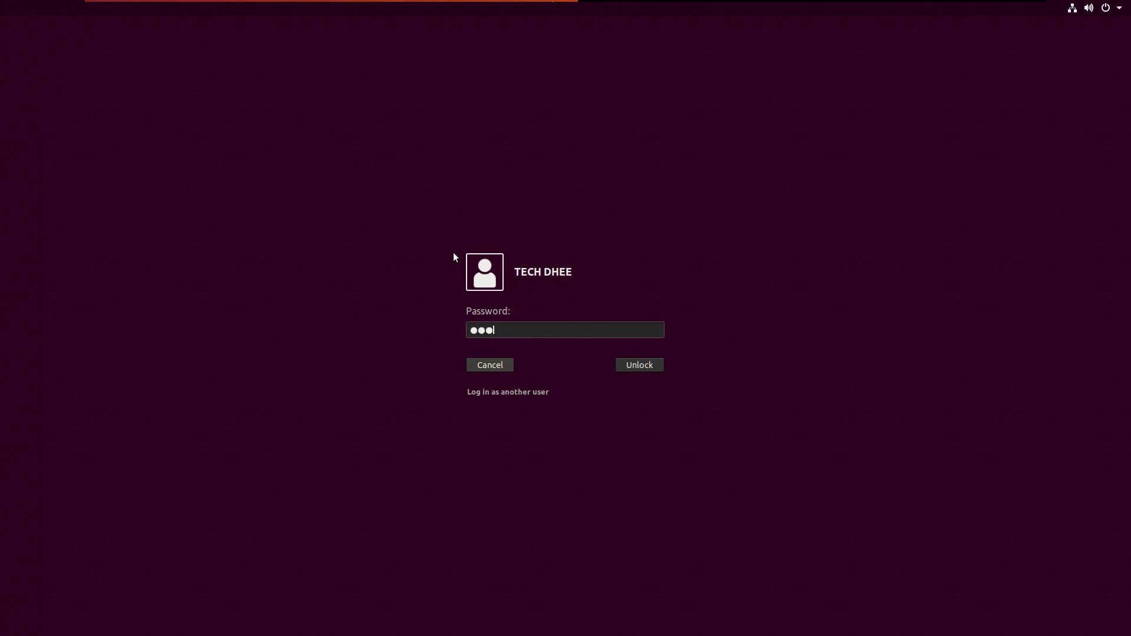
type("*")
key("Return")
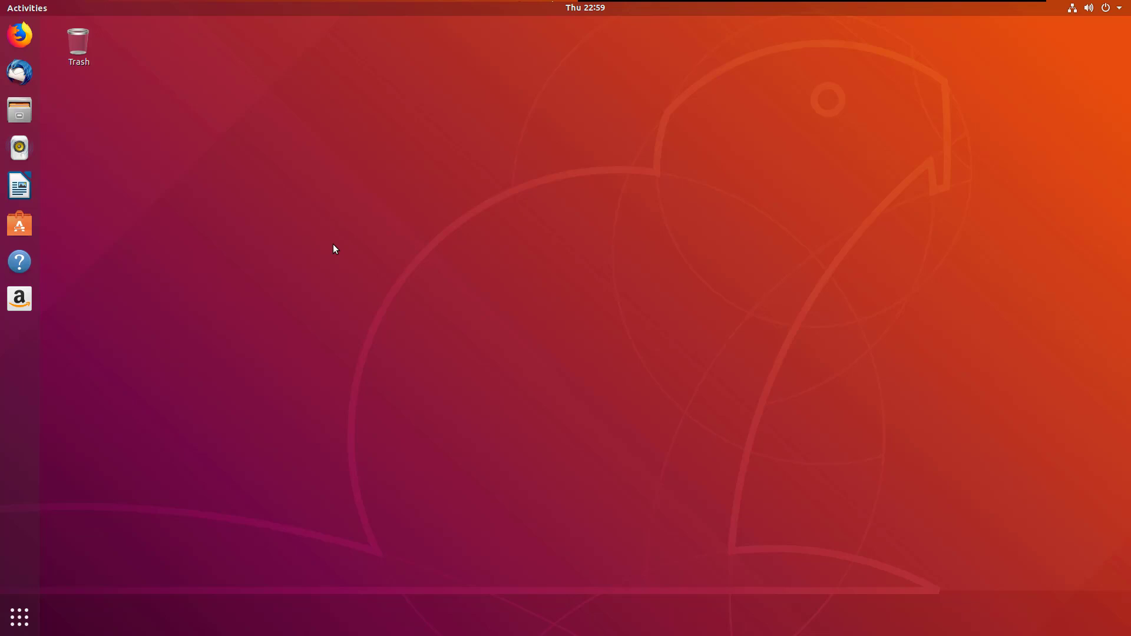
Search Google for 'tor' in Firefox and follow the Tor Project Download sitelink
left_click(23, 40)
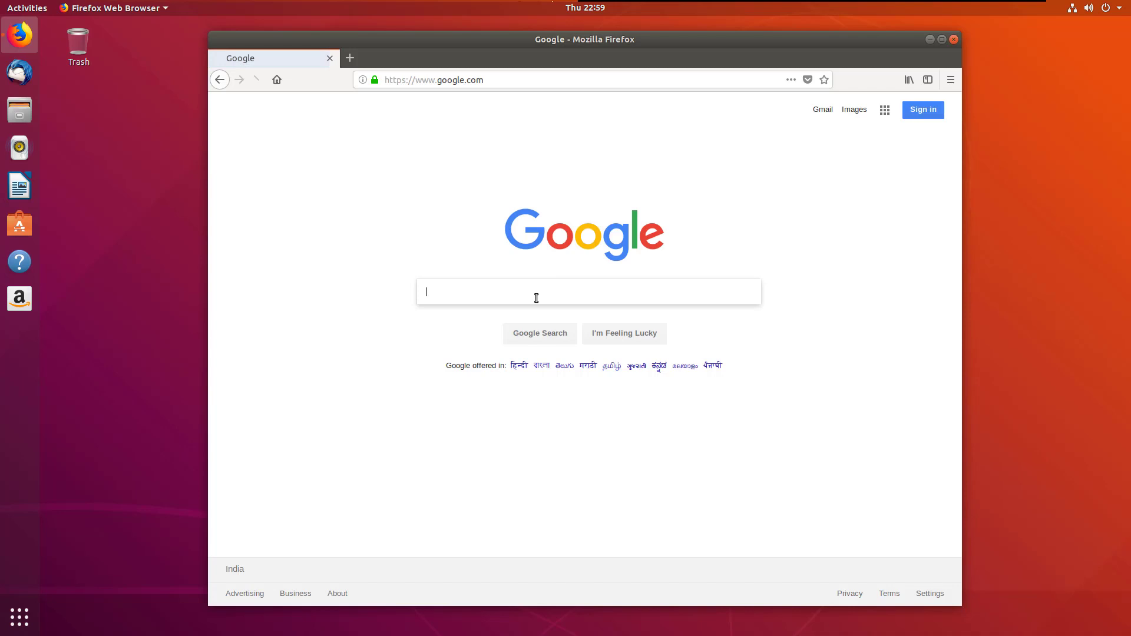
type("tor")
key("Return")
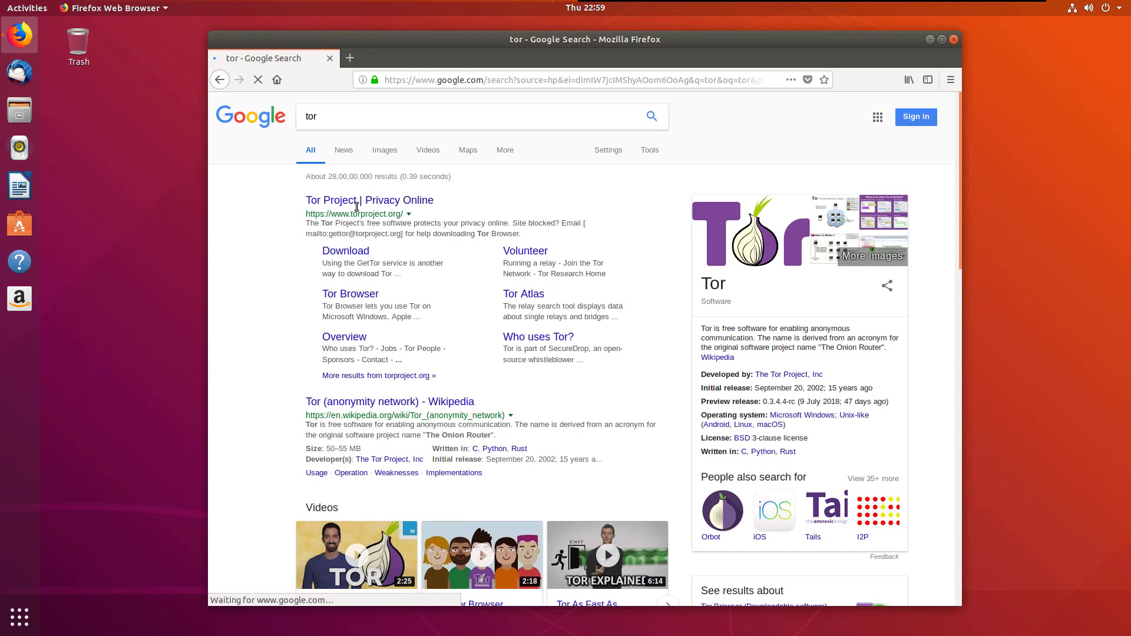
left_click(352, 252)
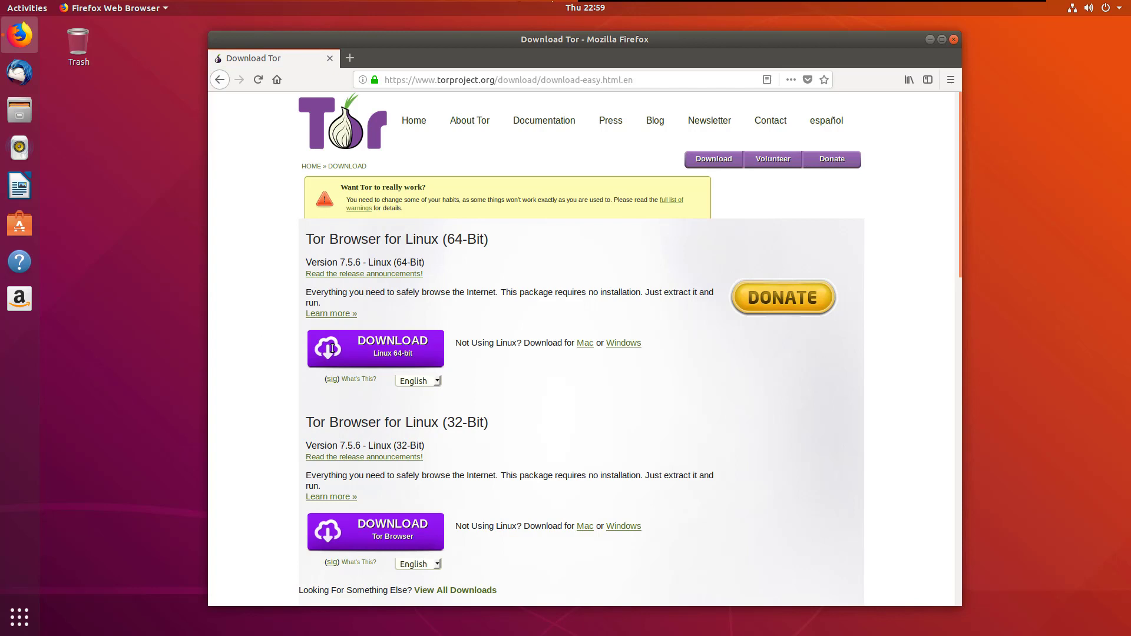
Highlight the Tor Browser for Linux 64-Bit and 32-Bit headings on the Download Tor page
left_click_drag(642, 346, 573, 348)
left_click(587, 353)
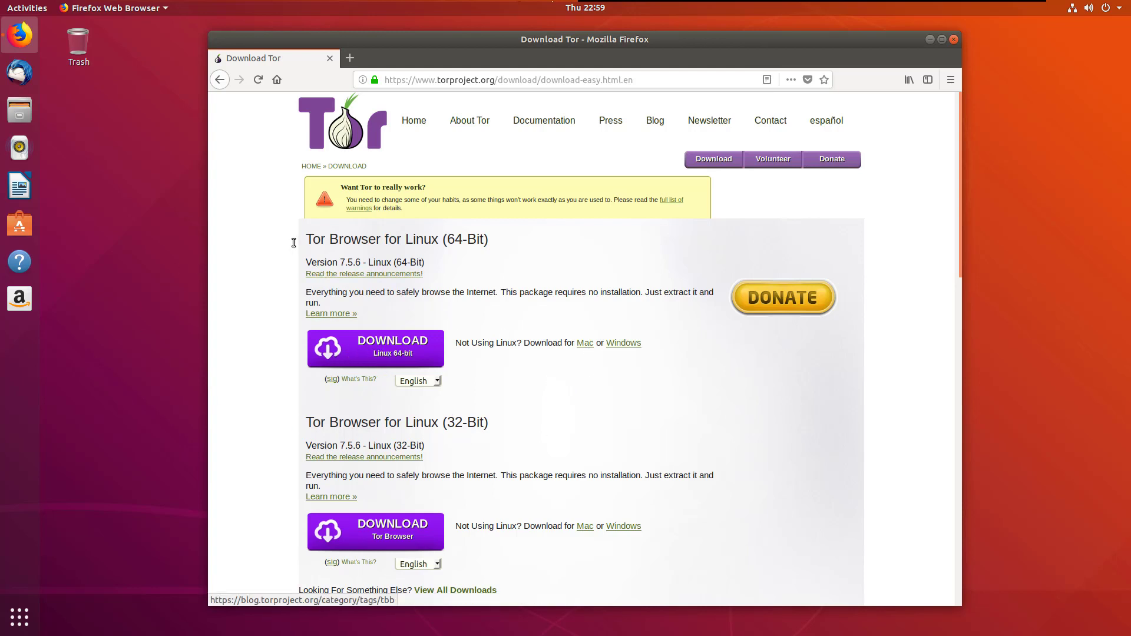
left_click_drag(301, 240, 493, 237)
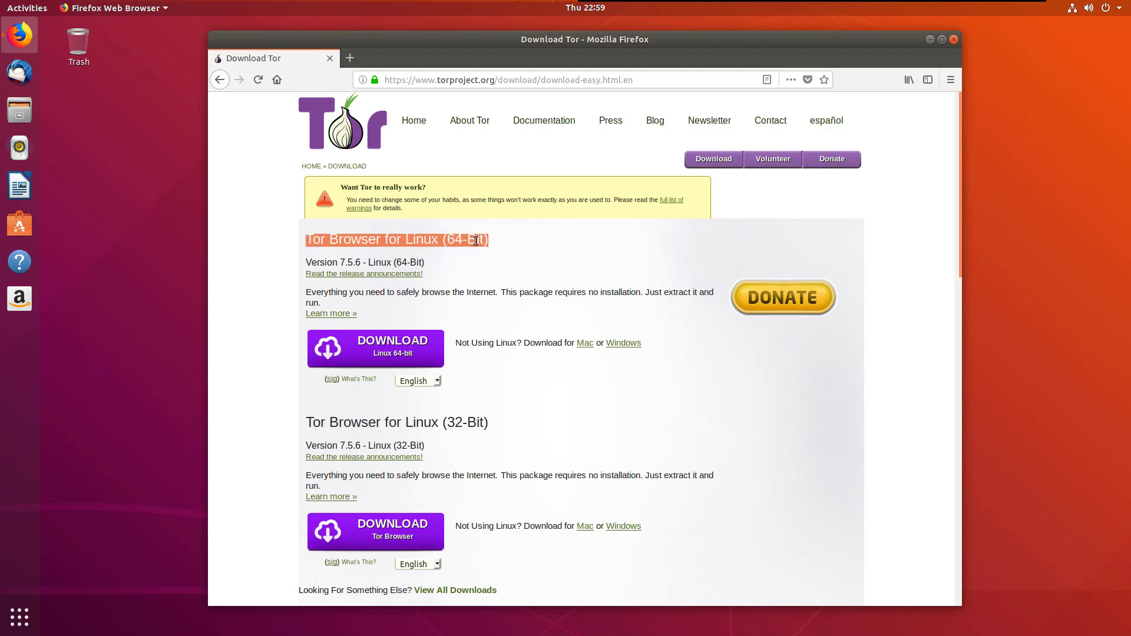
left_click(488, 252)
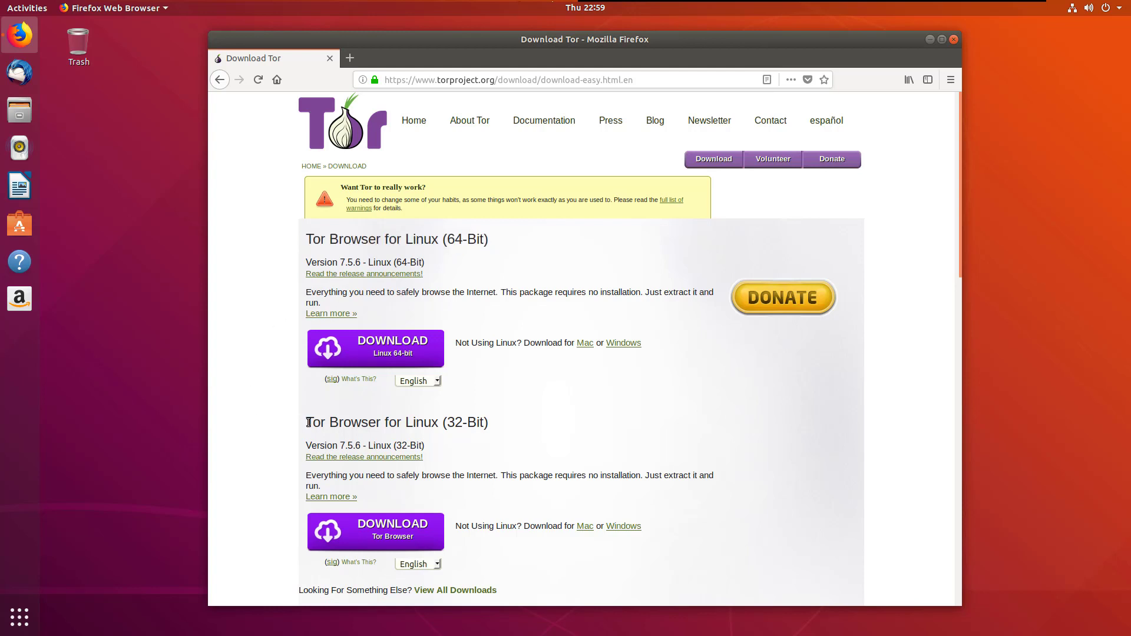
left_click_drag(305, 423, 499, 420)
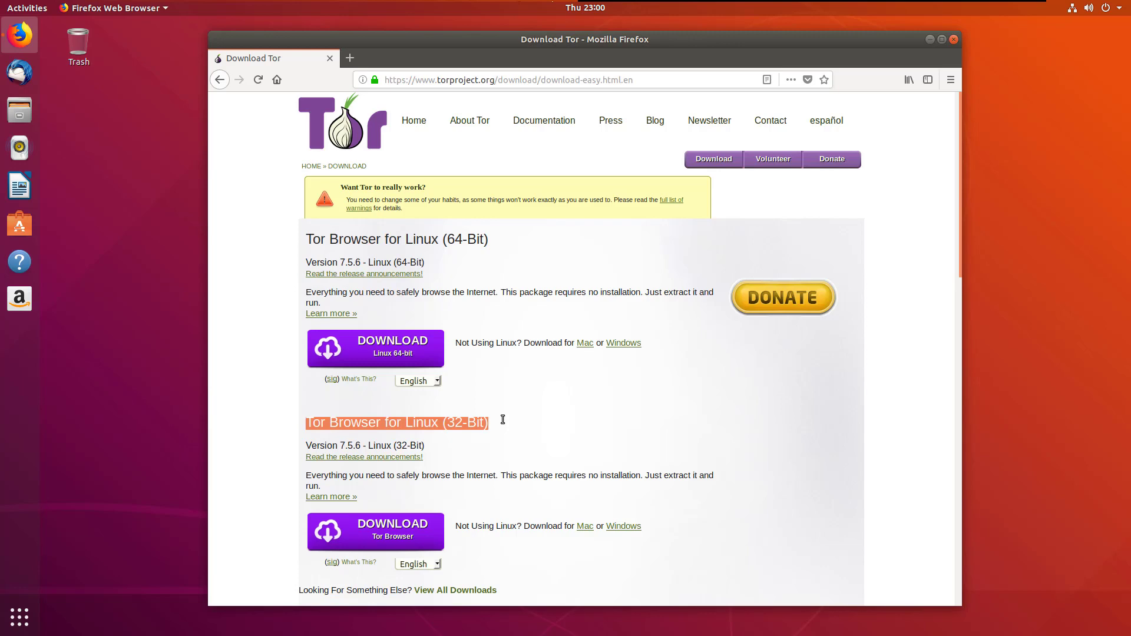
Launch Terminal and run sudo uname -m, confirming it reports x86_64
left_click(4, 622)
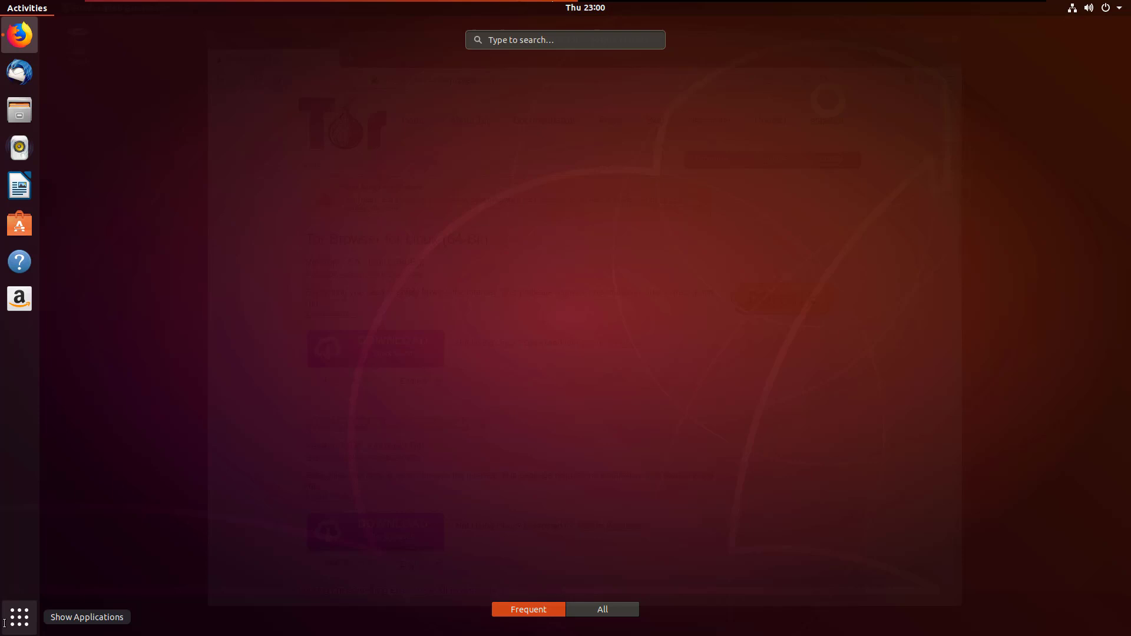
type("termin")
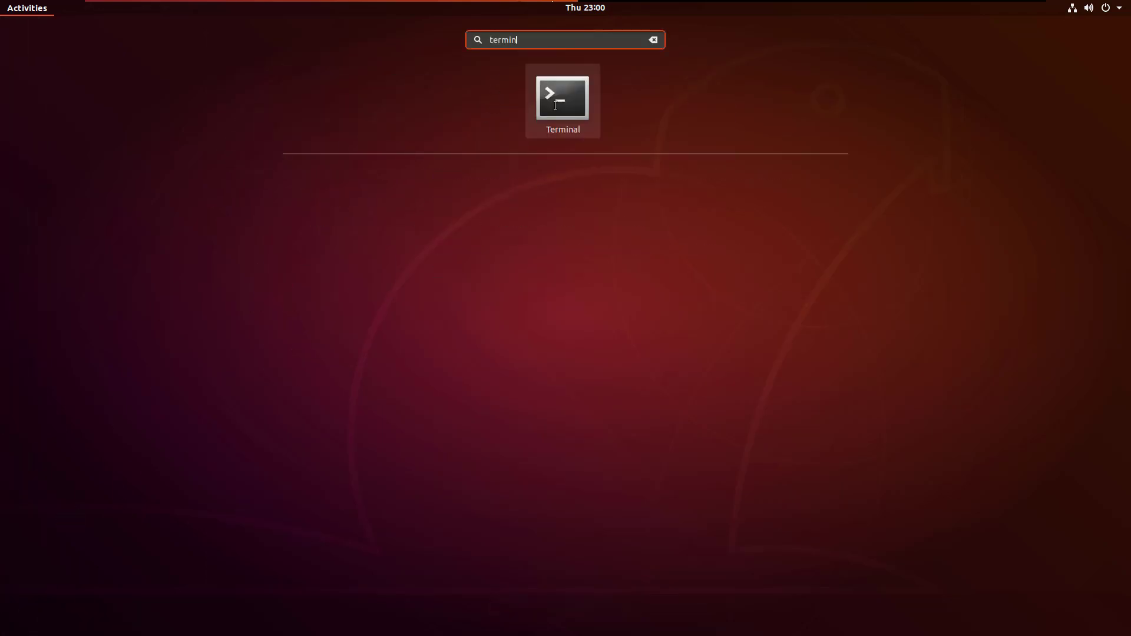
left_click(555, 105)
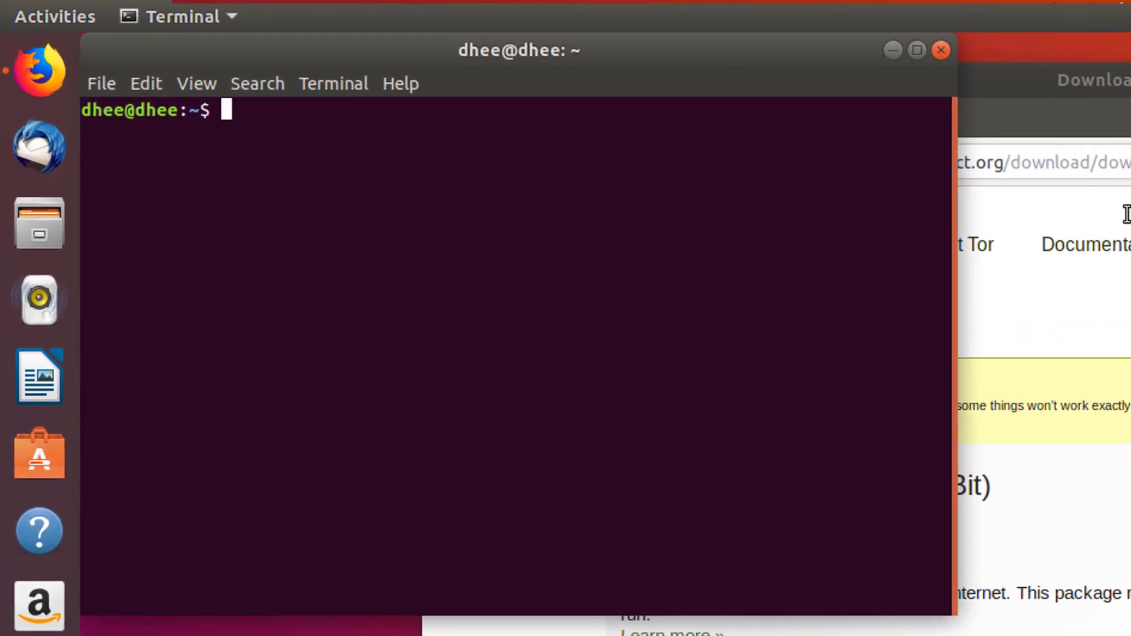
type("sudo")
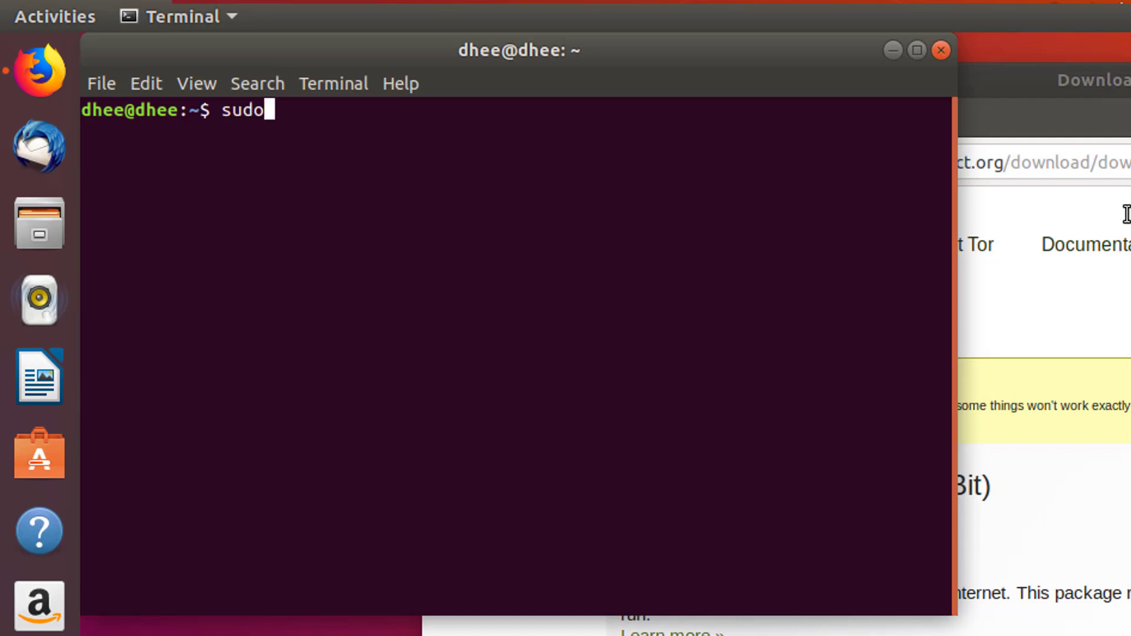
type(" unam")
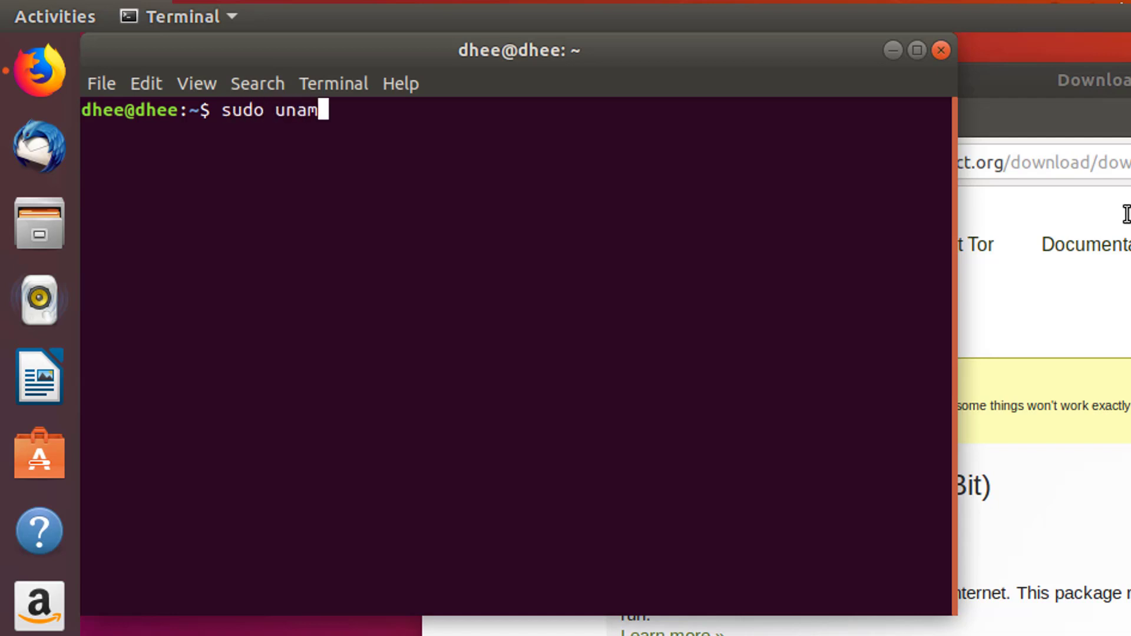
type("e -m")
key("Return")
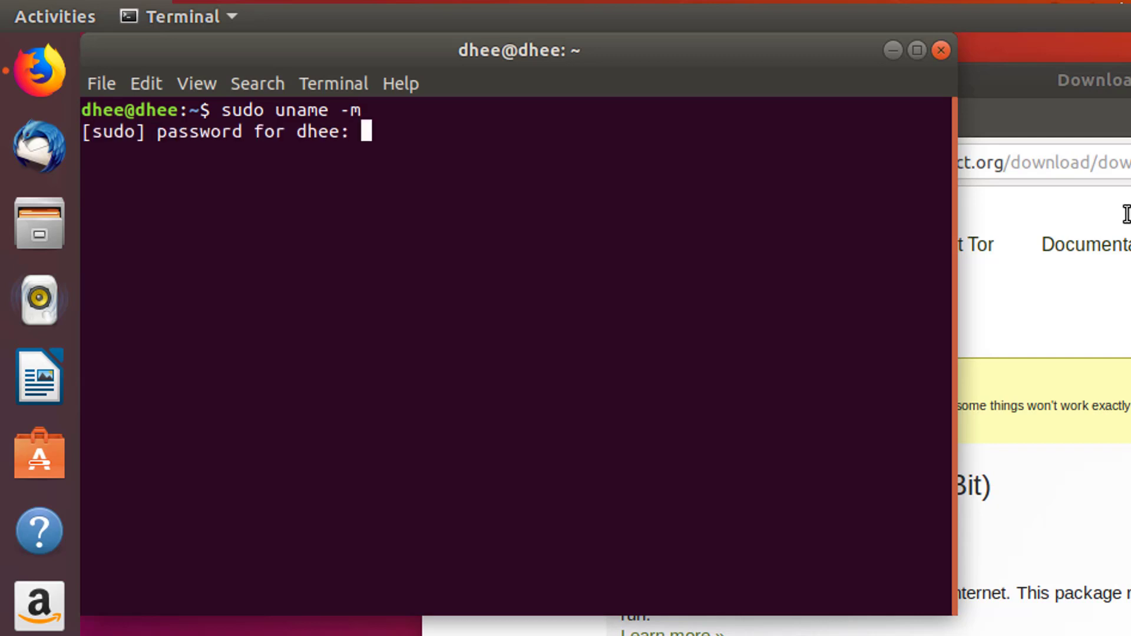
key("Return")
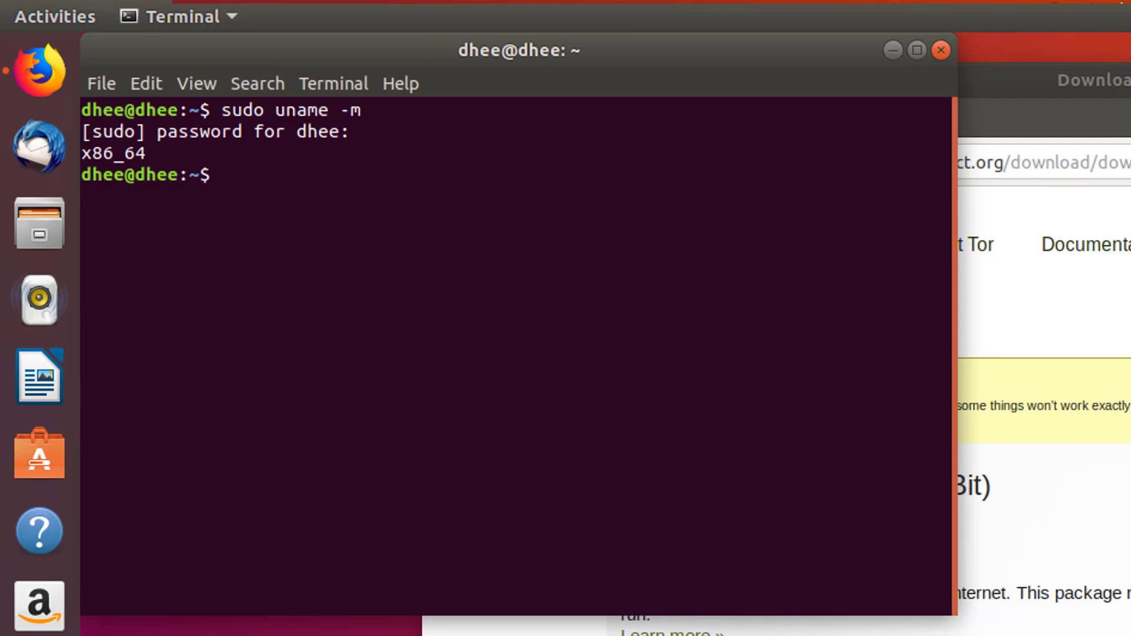
left_click_drag(161, 152, 40, 158)
left_click(296, 182)
Run sudo arch and highlight both commands and their x86_64 results
type("sudo arch")
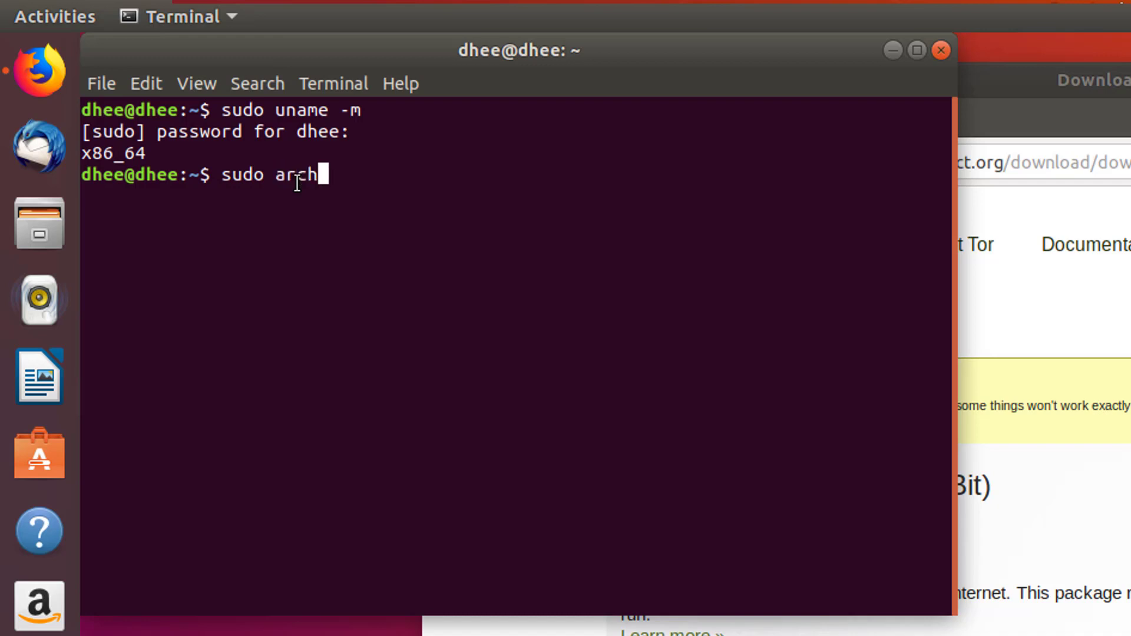
key("Return")
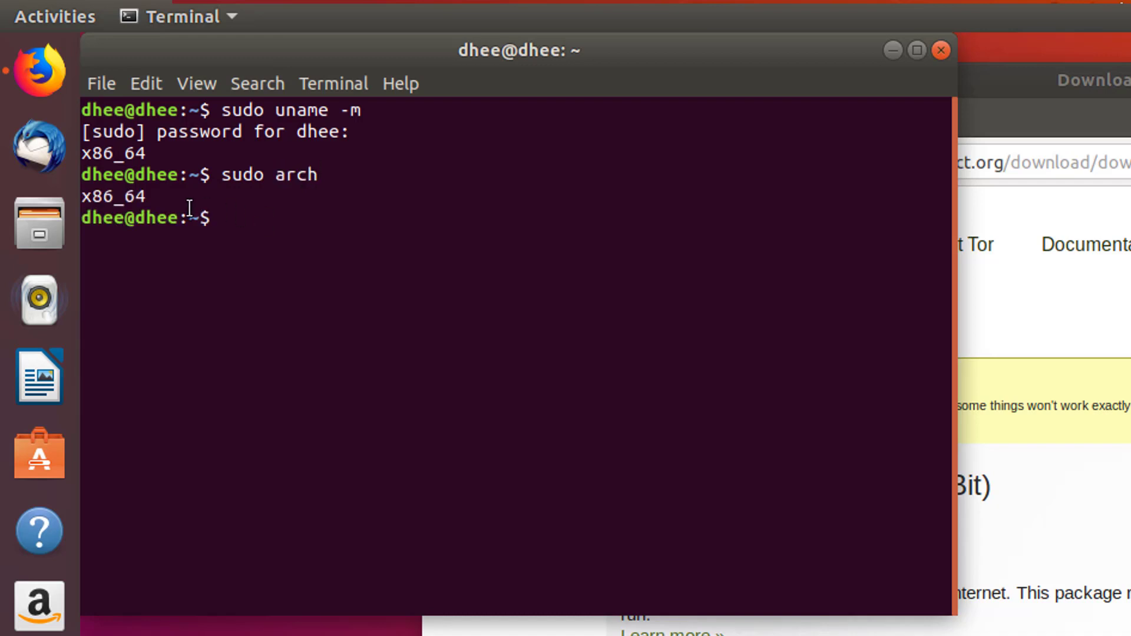
triple_click(147, 197)
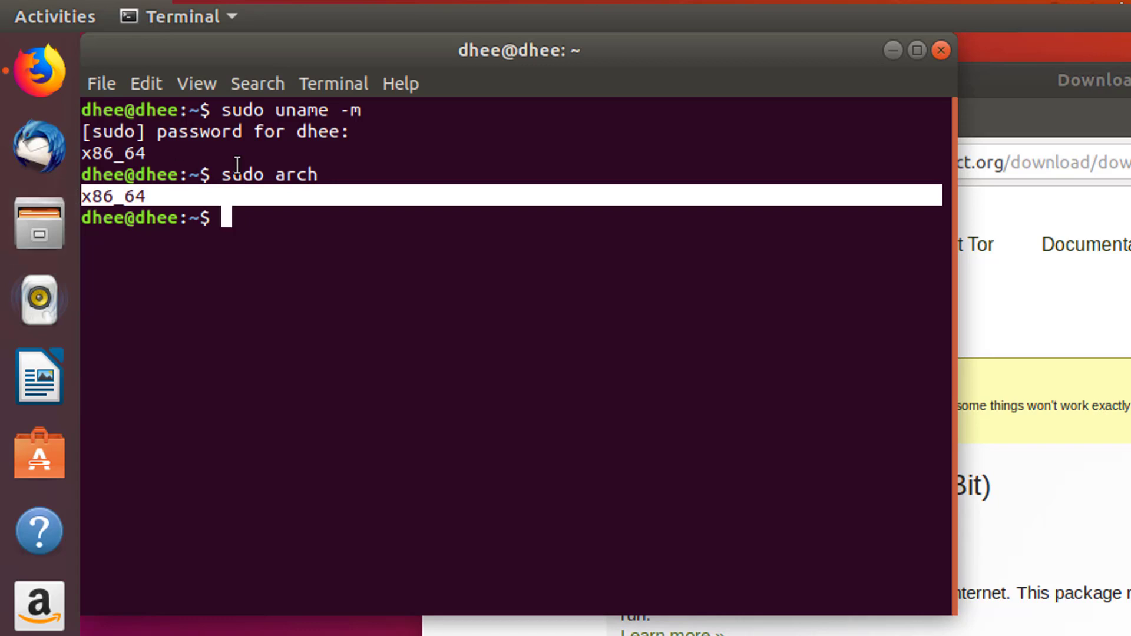
left_click_drag(222, 174, 333, 170)
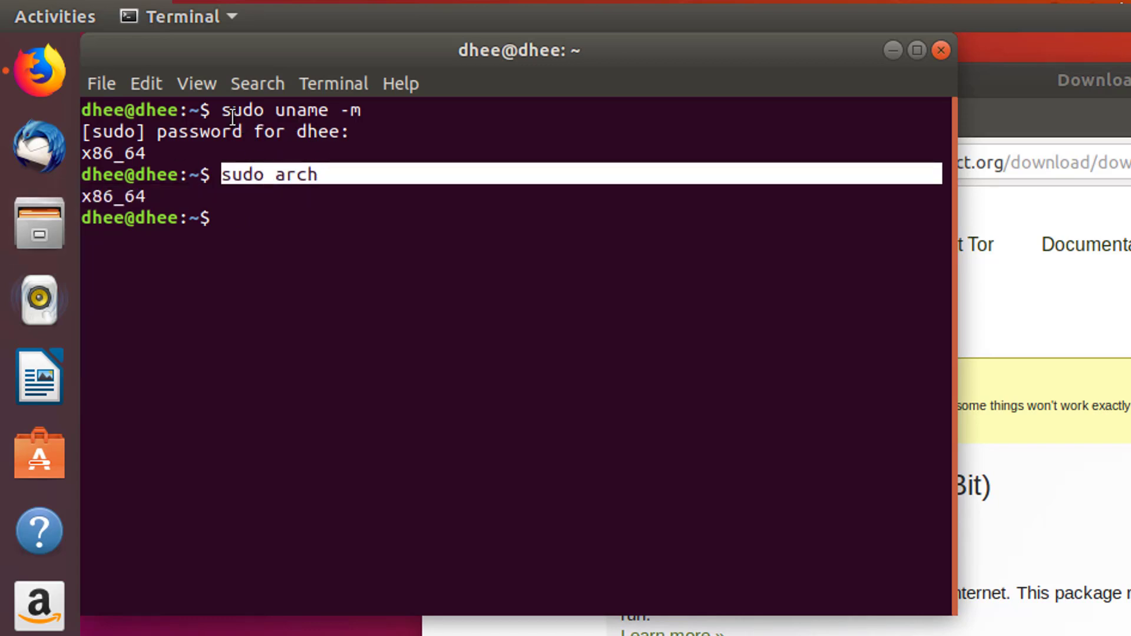
left_click_drag(222, 110, 391, 108)
triple_click(146, 154)
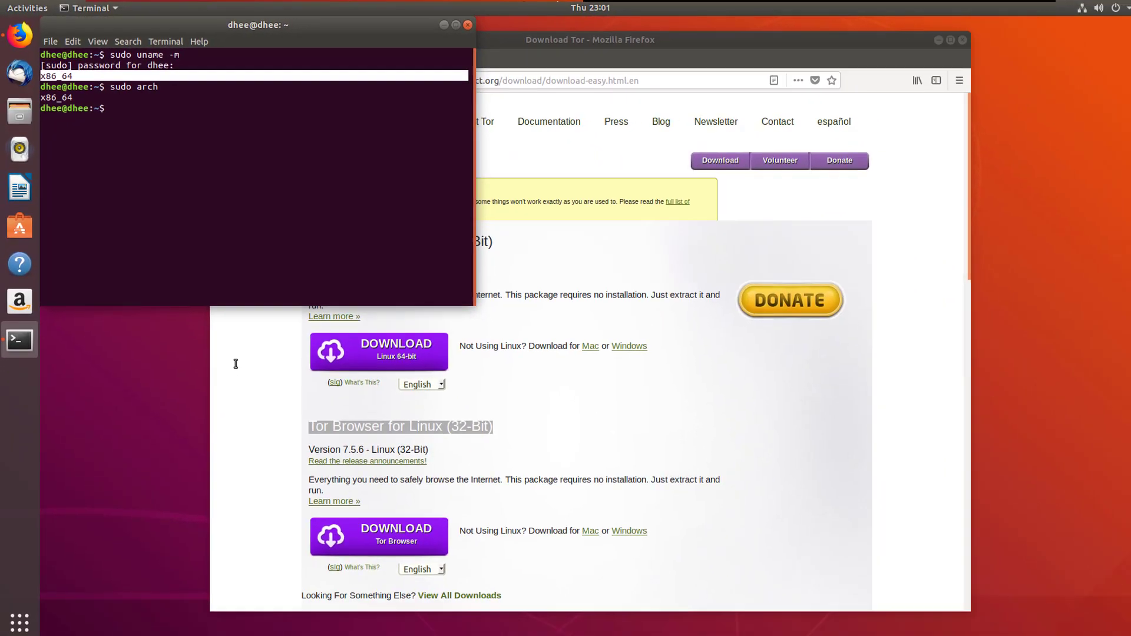
Close the Terminal window and return to the Download Tor page
left_click(236, 364)
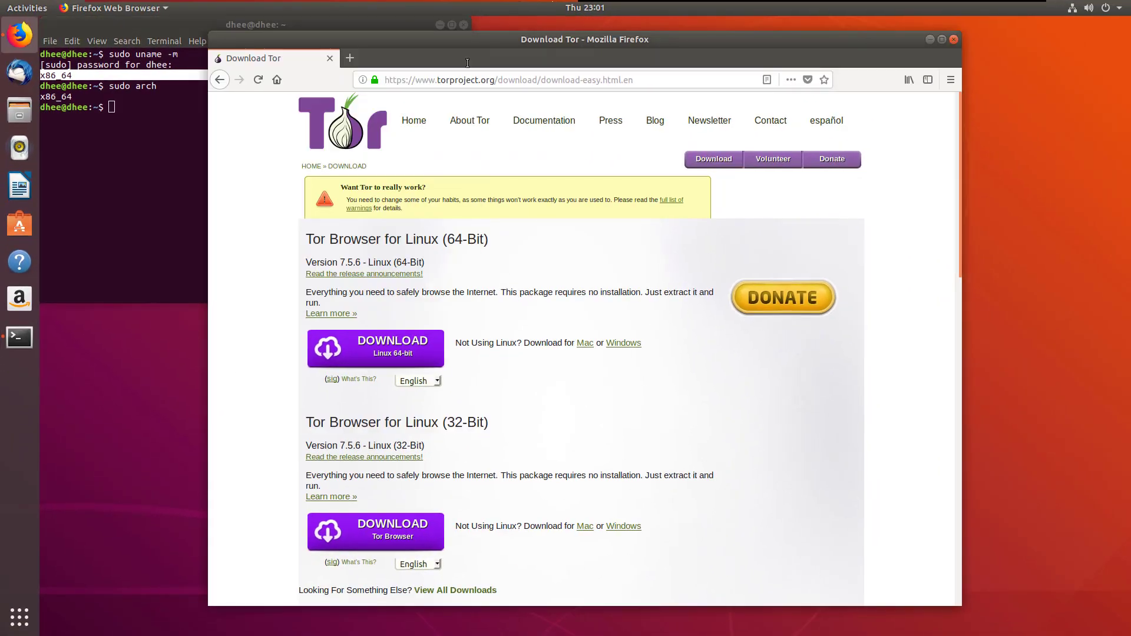
left_click(133, 113)
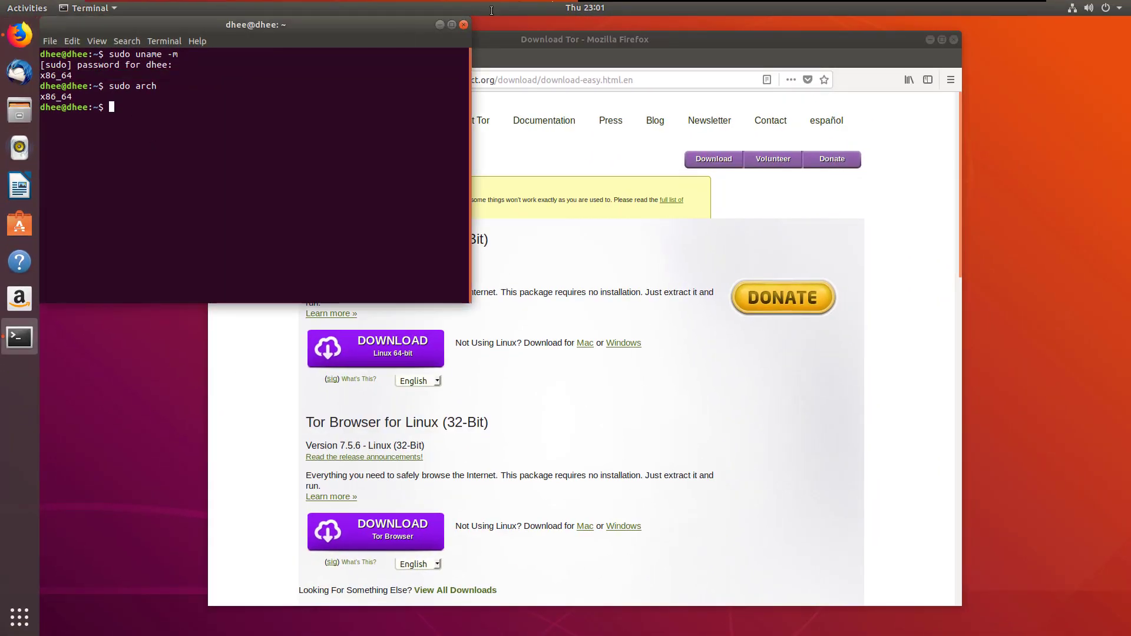
left_click(464, 25)
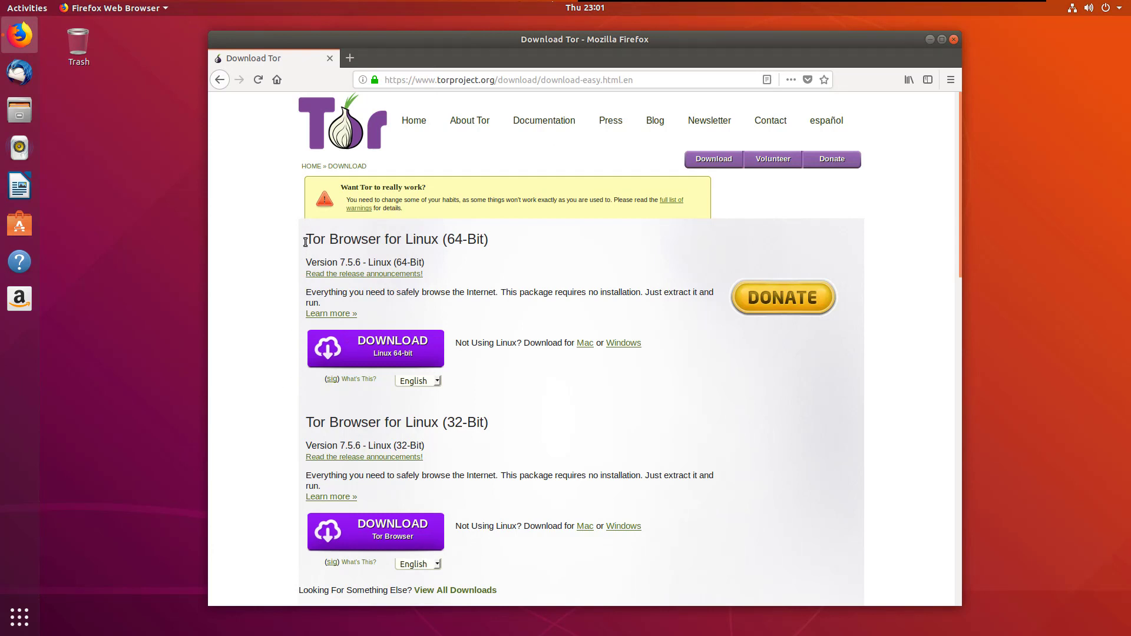
Save the Tor Browser Linux 64-bit archive tor-browser-linux64-7.5.6_en-US.tar.xz to disk
left_click_drag(306, 242, 500, 242)
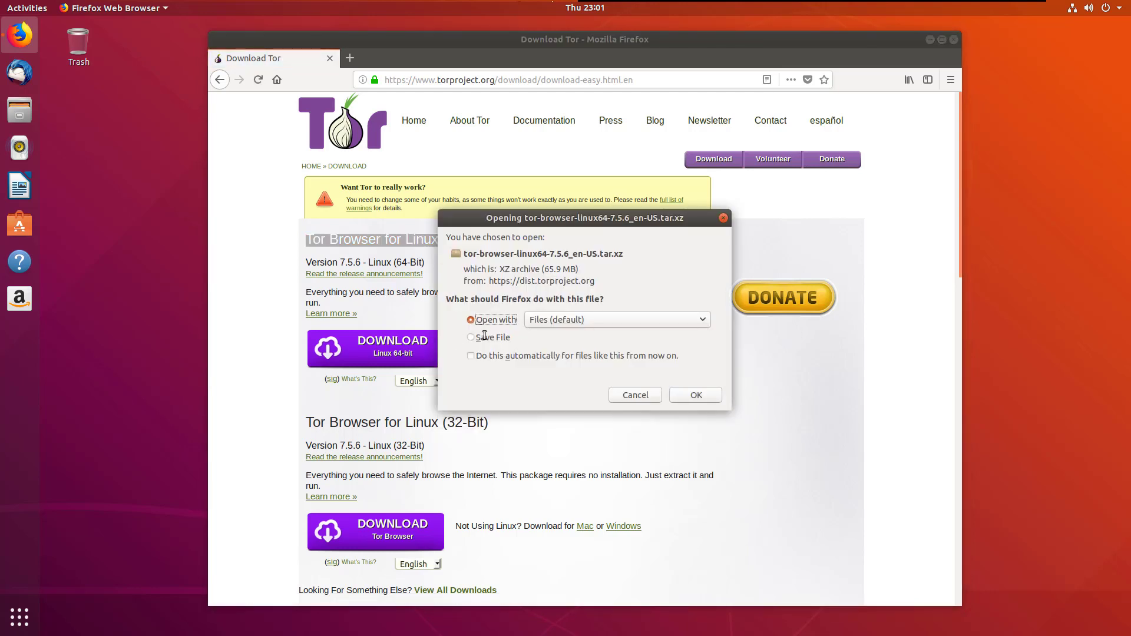
left_click(472, 337)
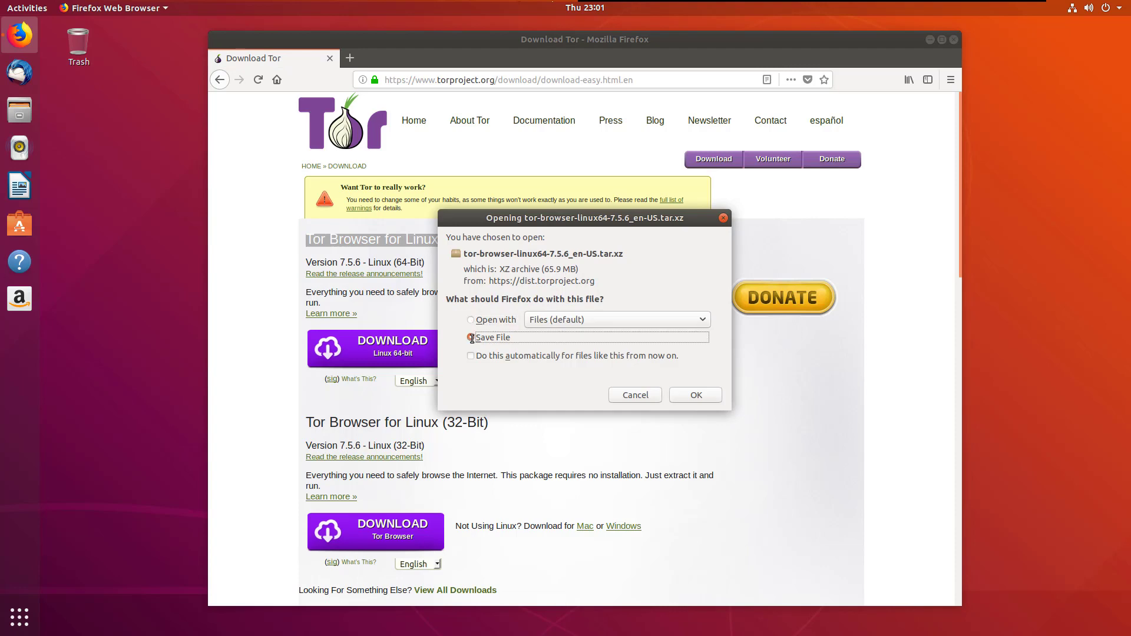
left_click(694, 395)
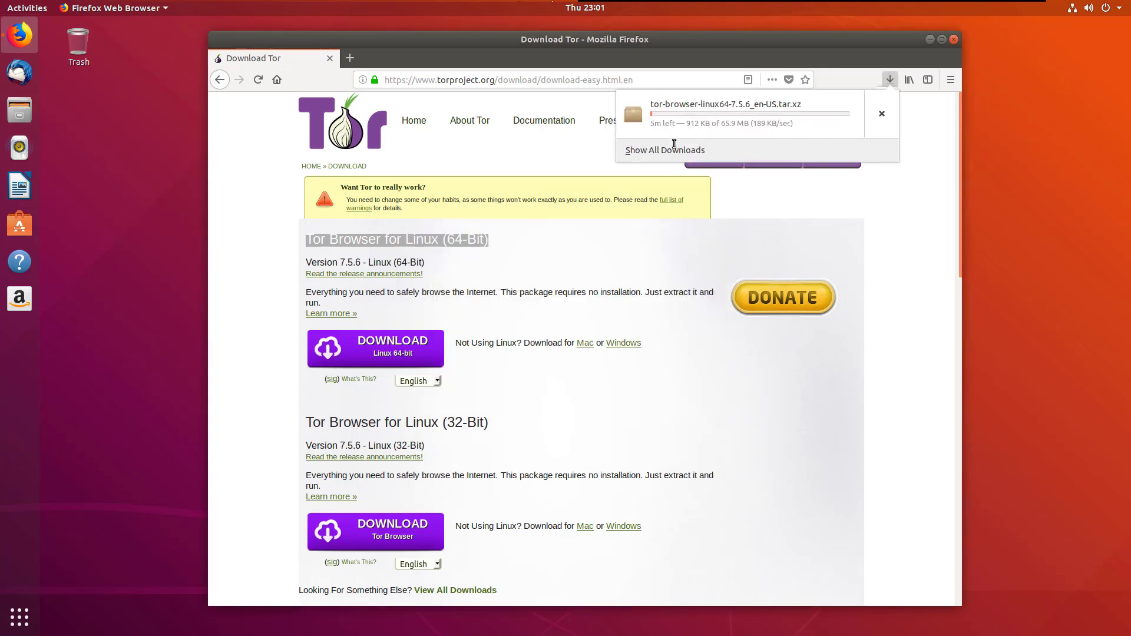
Open the Downloads folder holding the archive and close the Library window
left_click(672, 150)
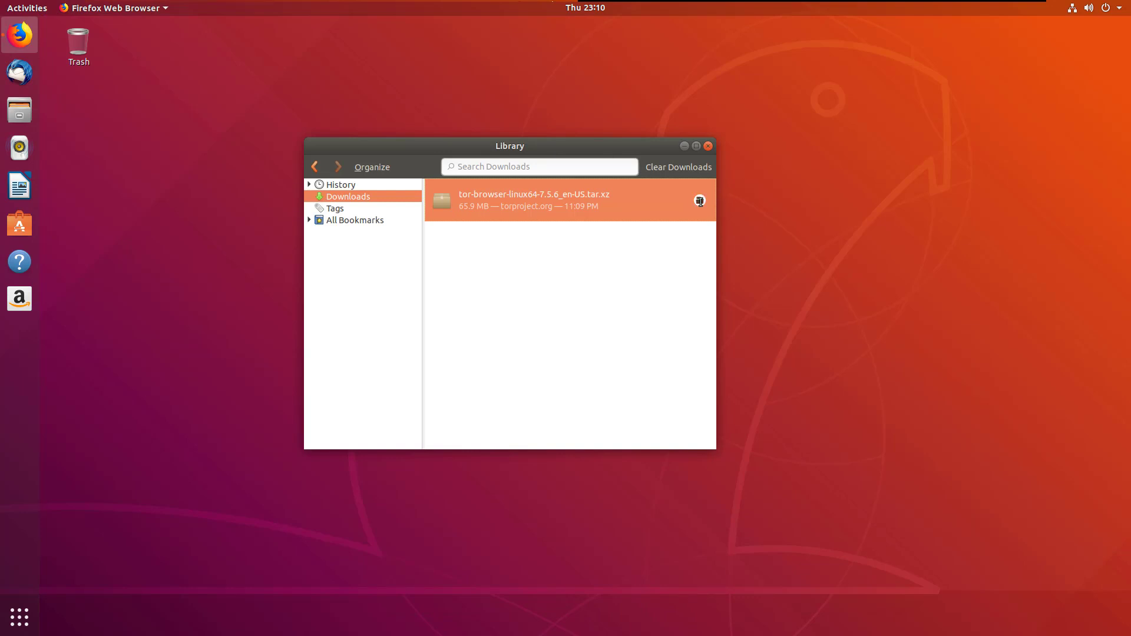
left_click(700, 201)
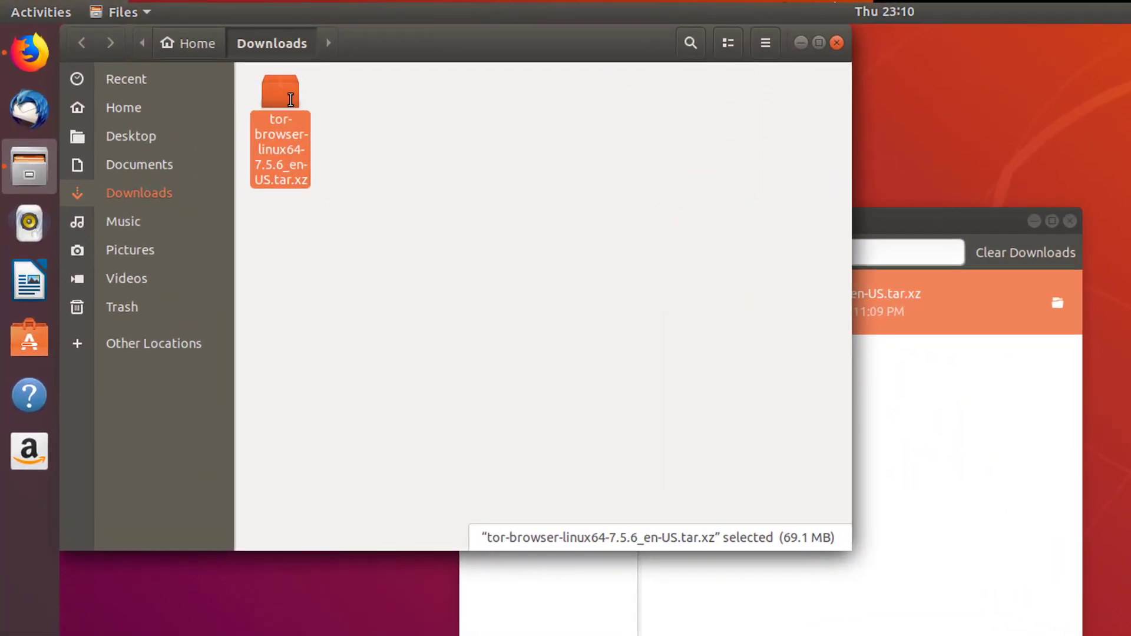
left_click(1070, 221)
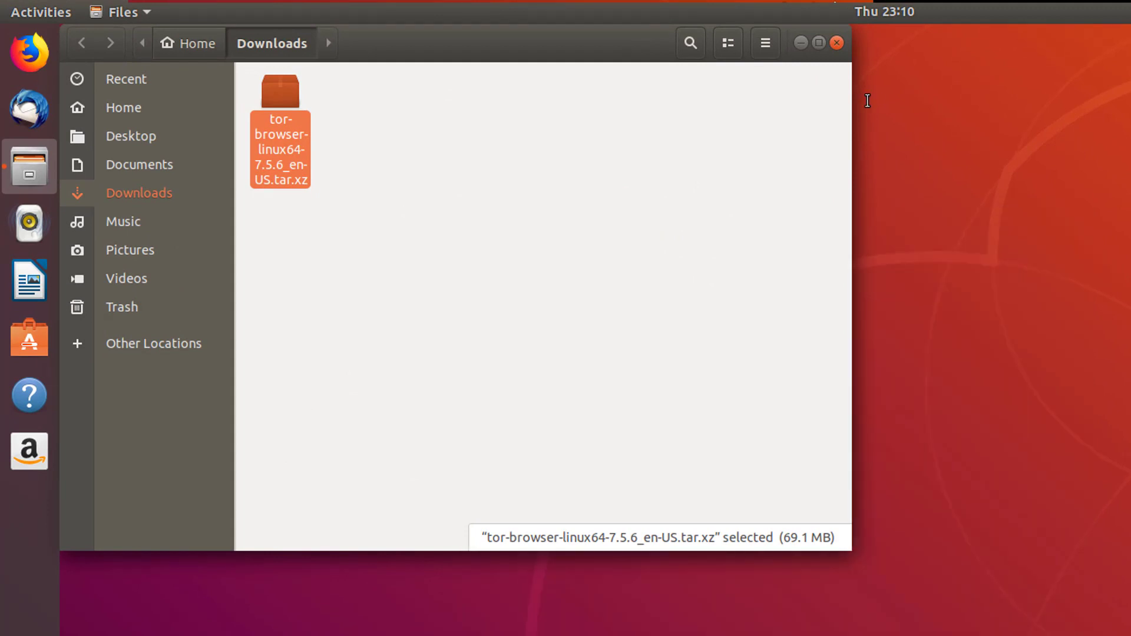
left_click_drag(567, 43, 1073, 160)
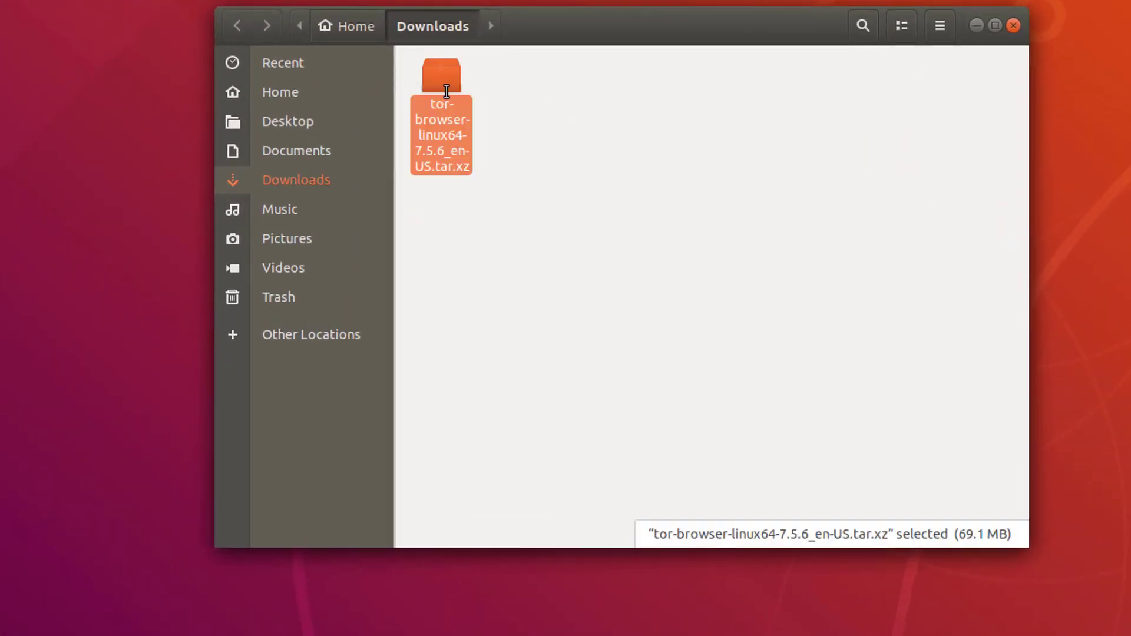
Extract tor-browser-linux64-7.5.6_en-US.tar.xz here in Downloads
right_click(447, 90)
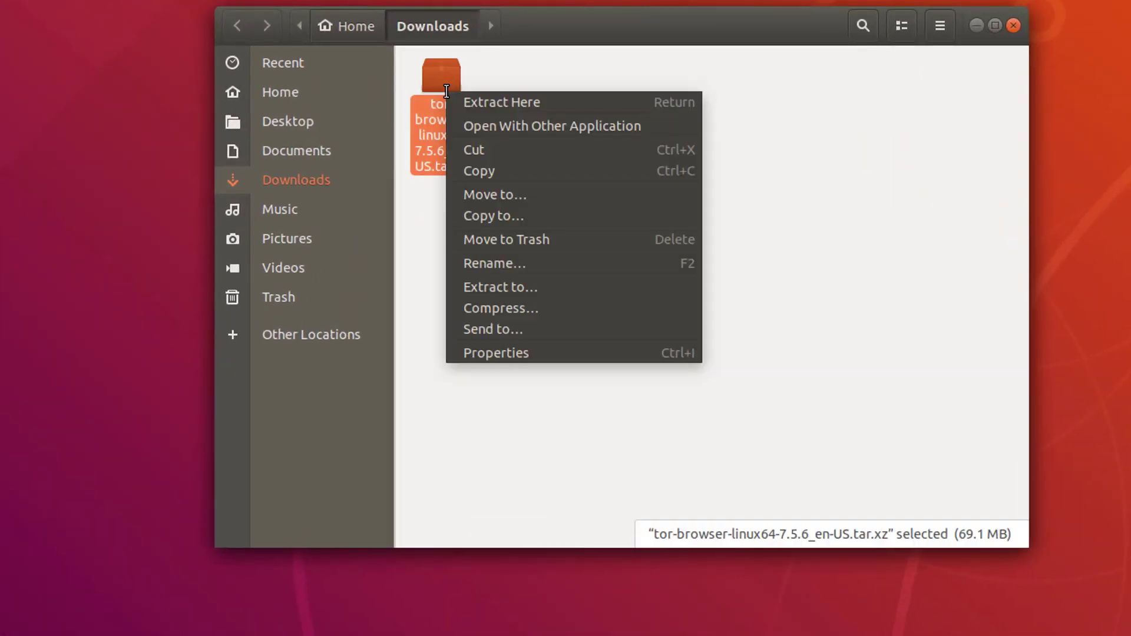
left_click(509, 102)
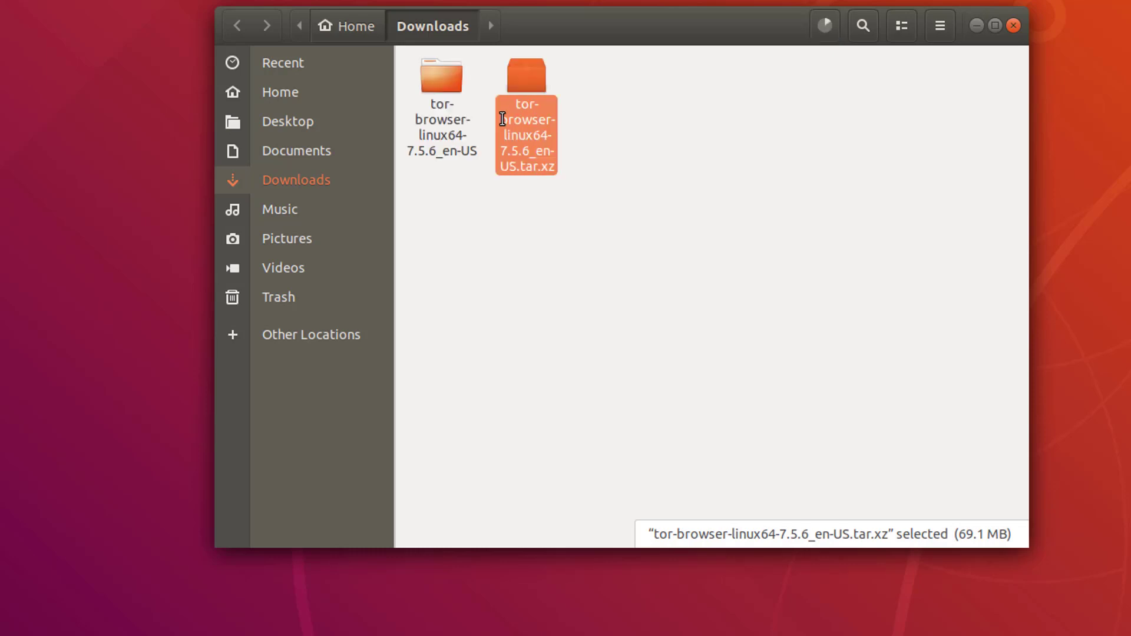
left_click(589, 158)
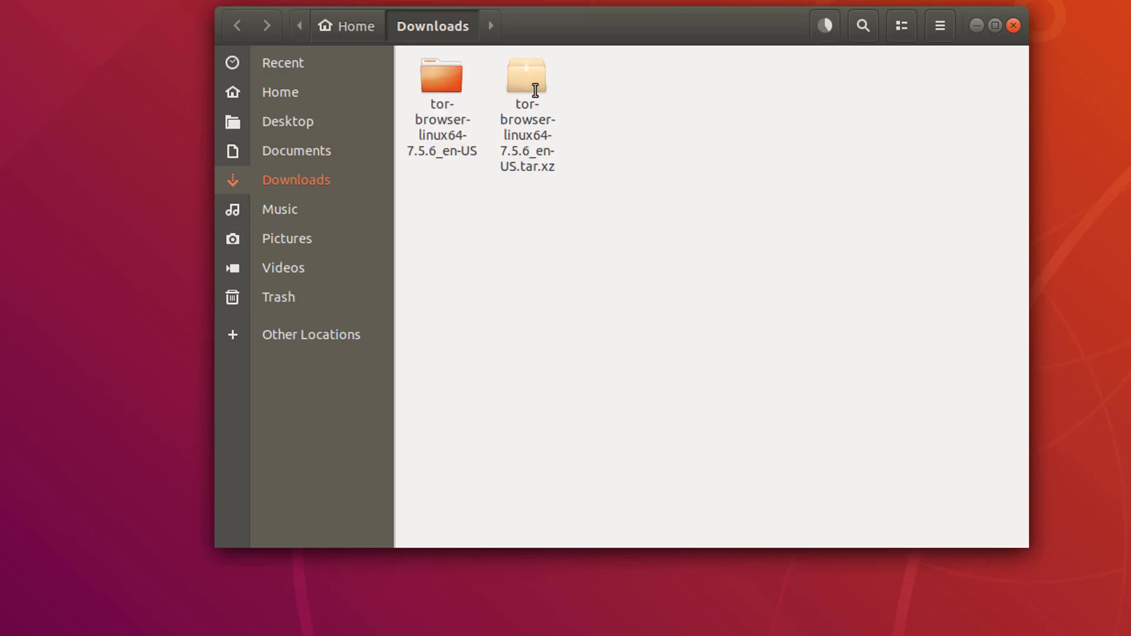
left_click(535, 90)
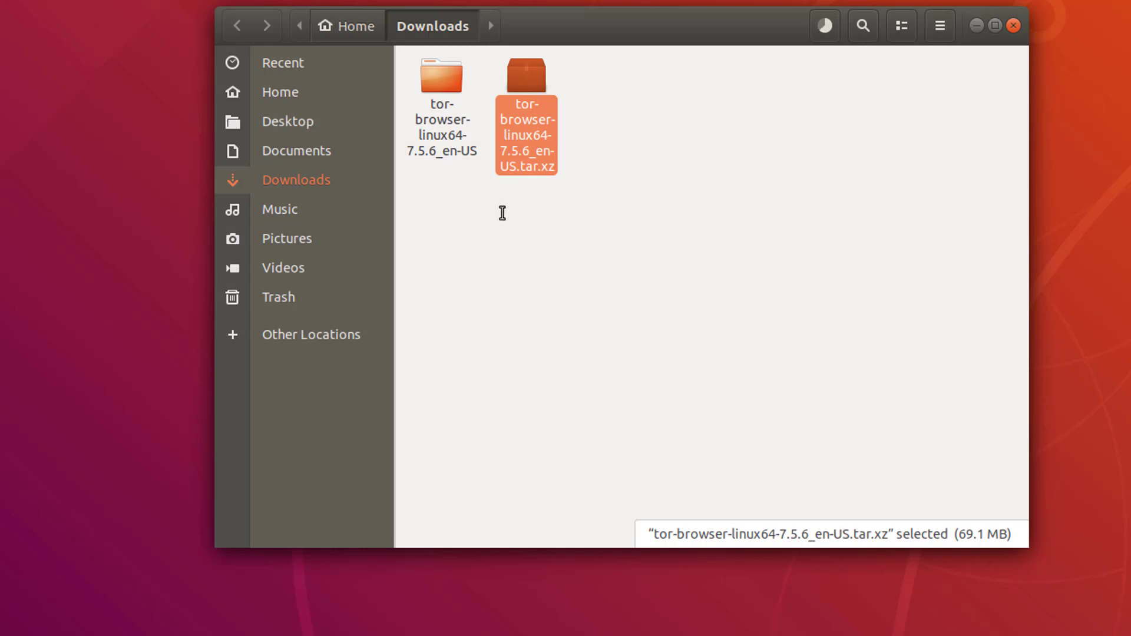
left_click(451, 74)
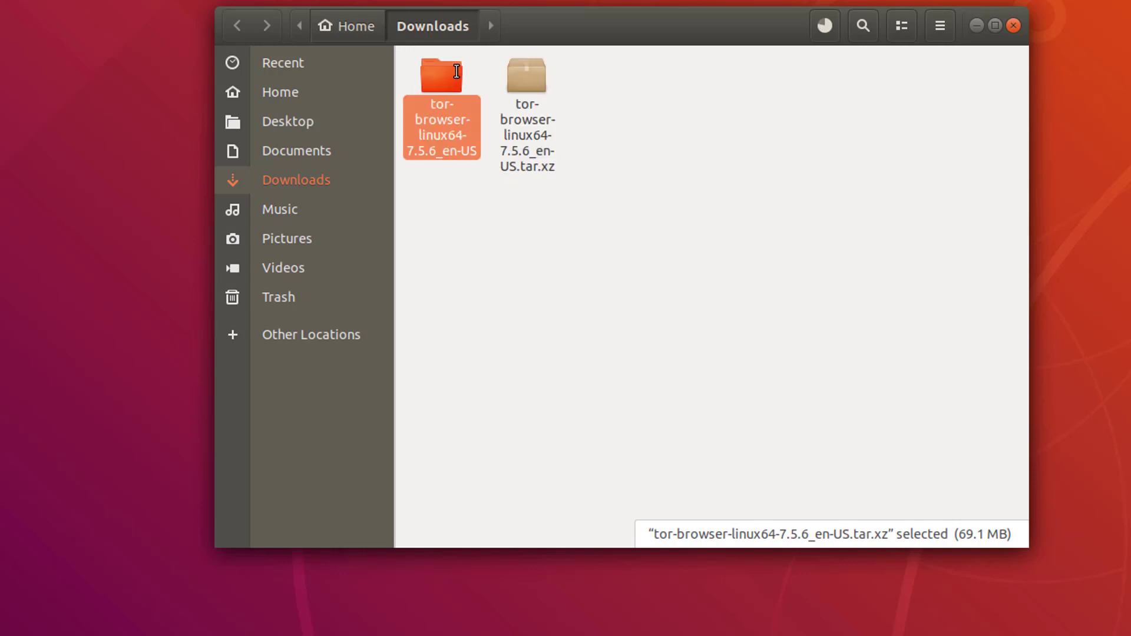
Open tor-browser-linux64-7.5.6_en-US and then its tor-browser_en-US folder
mouse_move(446, 97)
left_mouse_down()
mouse_move(463, 159)
mouse_move(448, 118)
left_mouse_up()
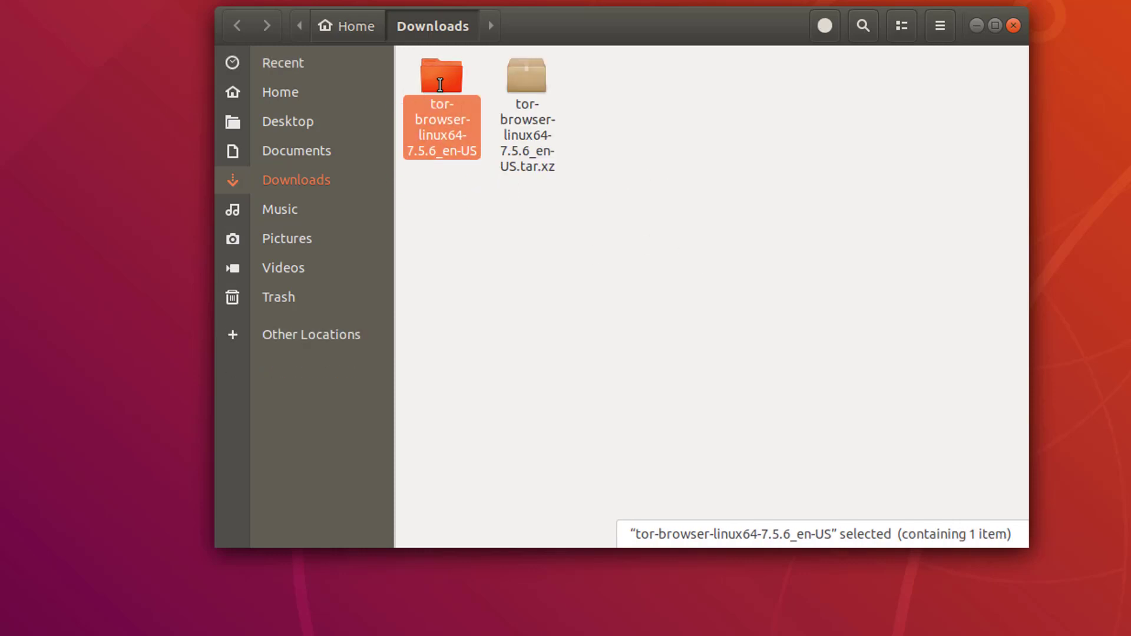
double_click(442, 118)
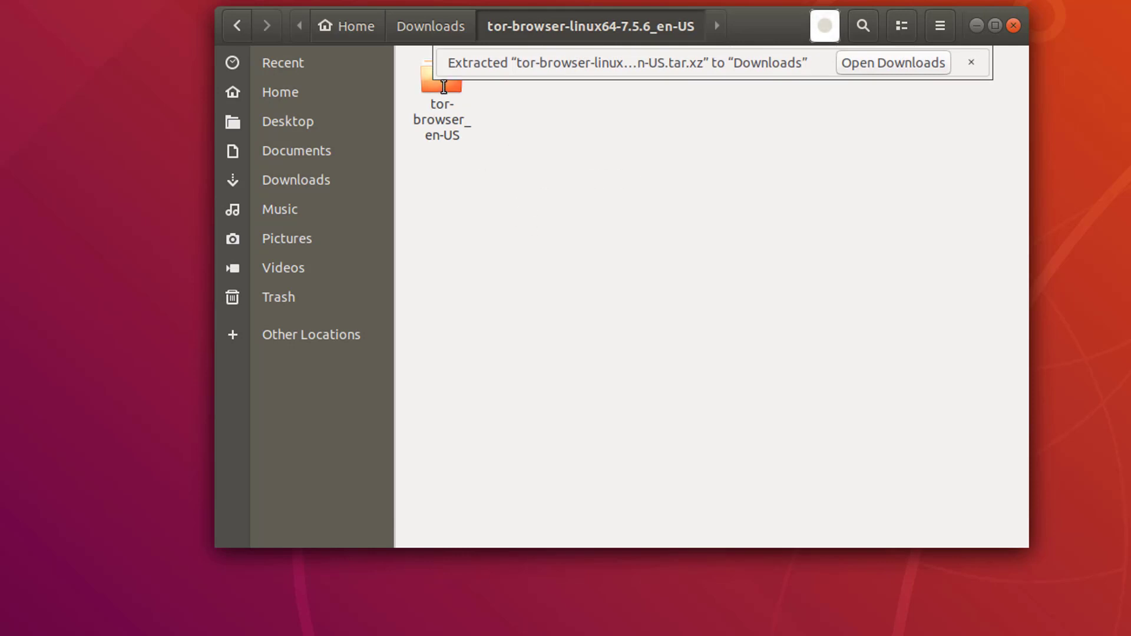
double_click(443, 88)
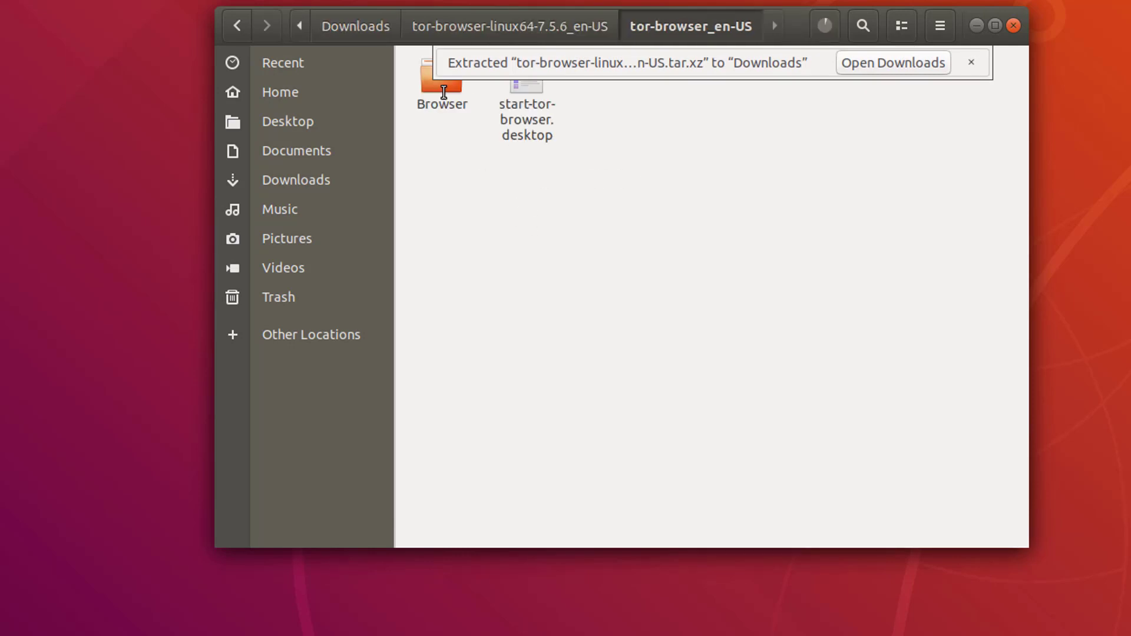
left_click(971, 62)
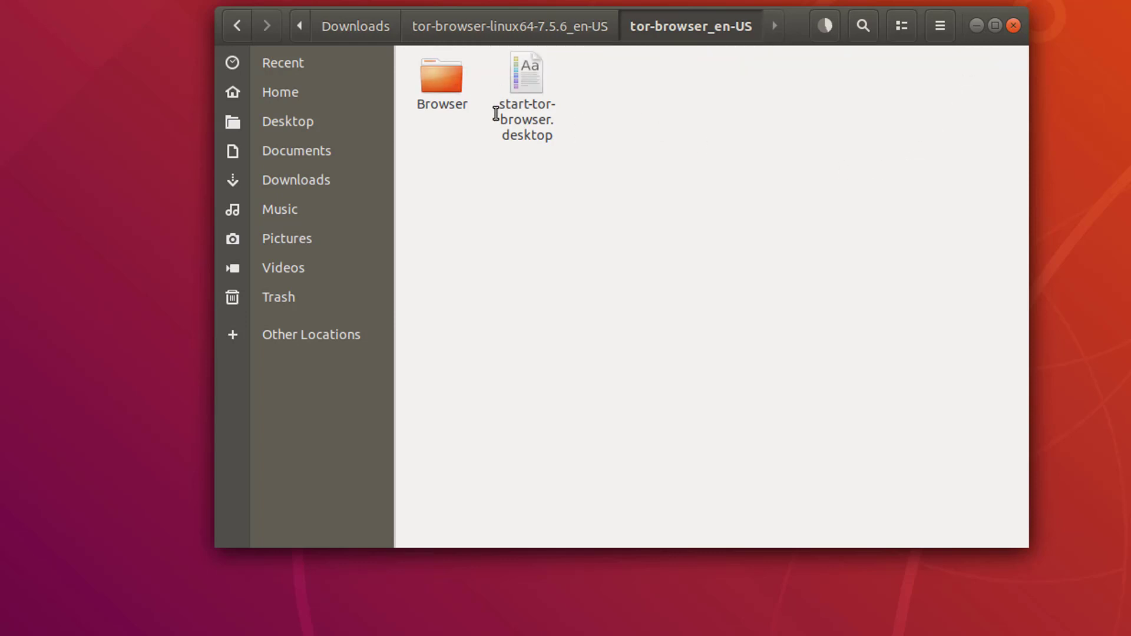
Peek into the Browser folder, go back, and select start-tor-browser.desktop
double_click(454, 94)
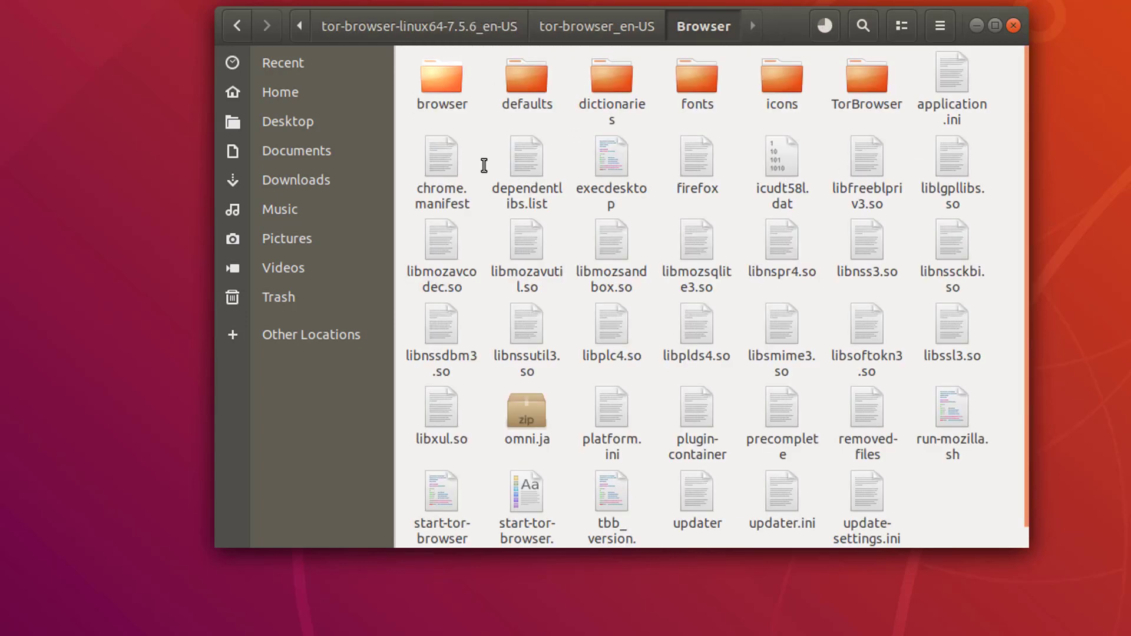
left_click(235, 27)
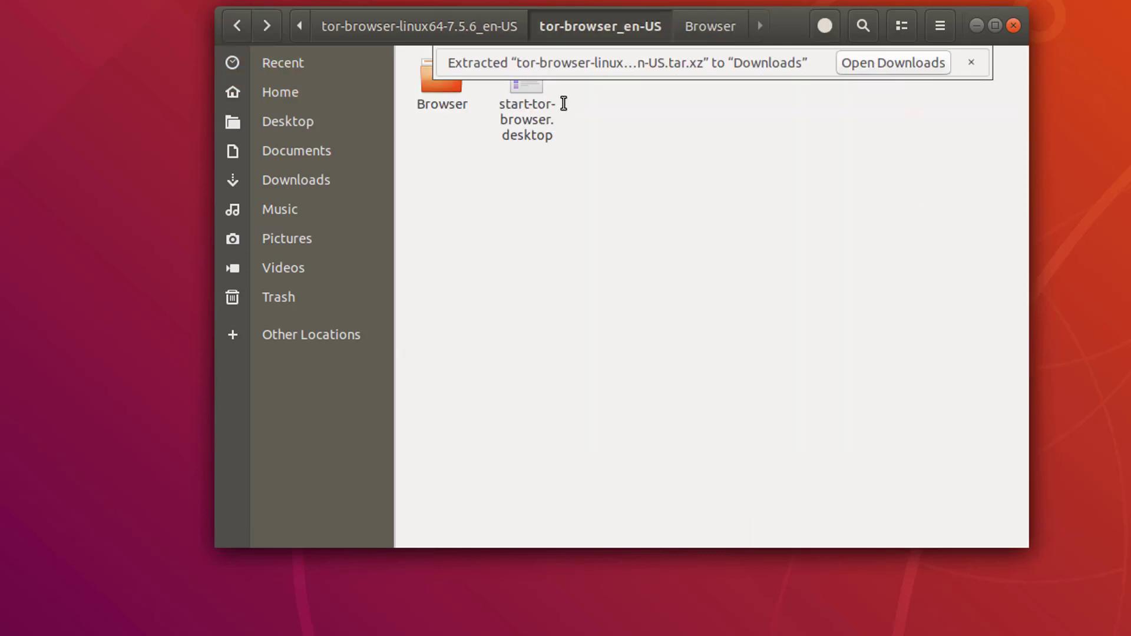
left_click(523, 95)
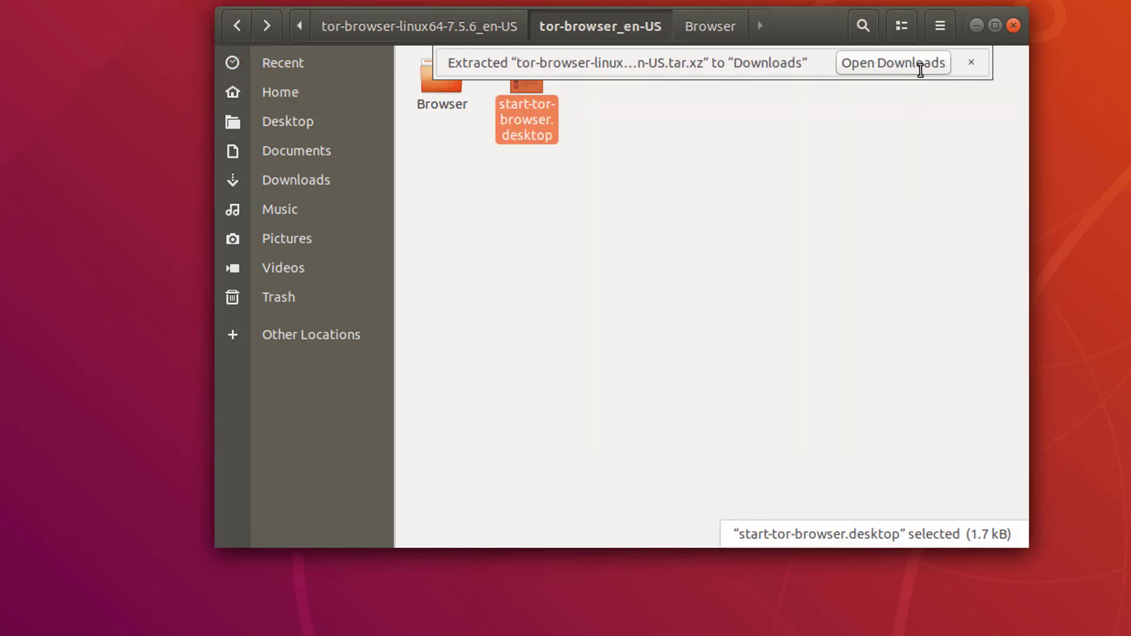
left_click(971, 62)
left_click(624, 114)
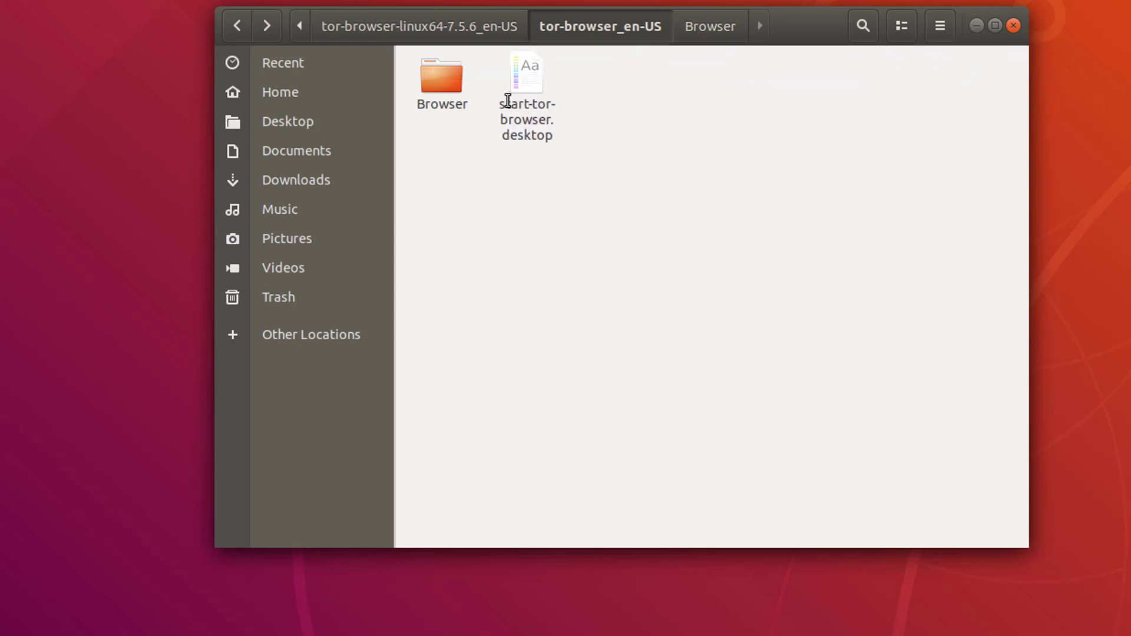
left_click(538, 81)
Open start-tor-browser.desktop and choose Trust and Launch for the untrusted launcher
right_click(512, 78)
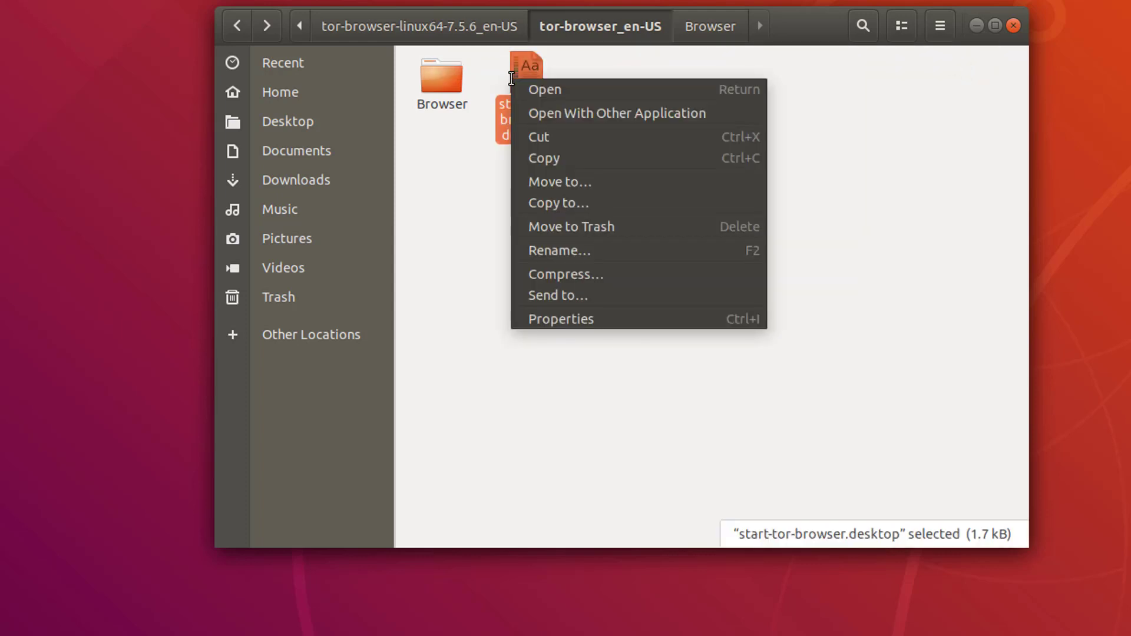
left_click(556, 89)
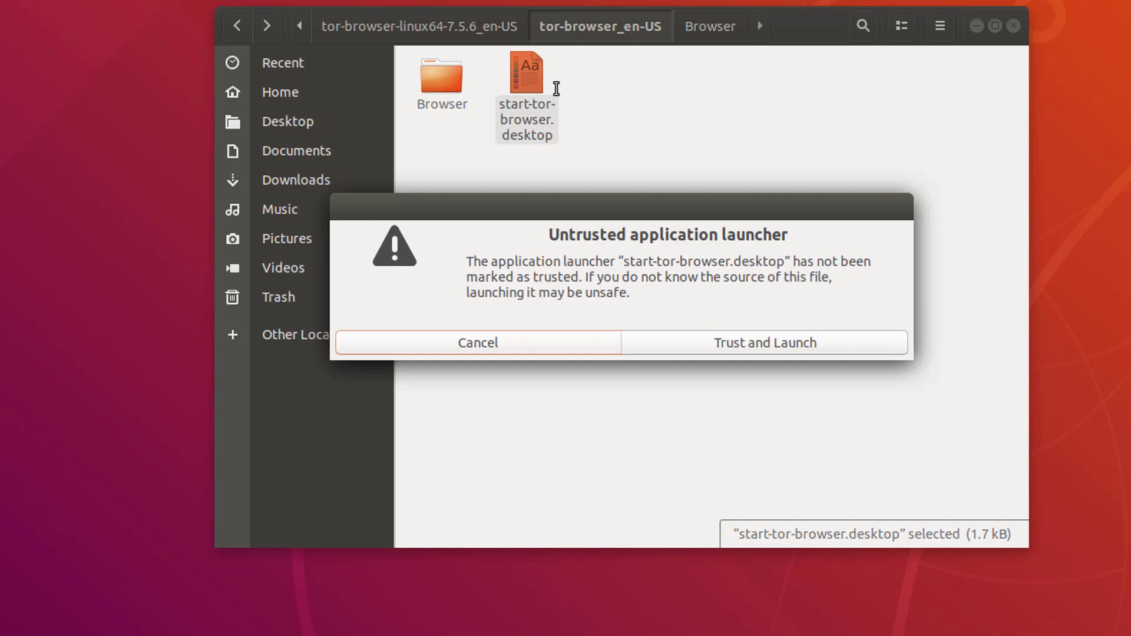
left_click(759, 344)
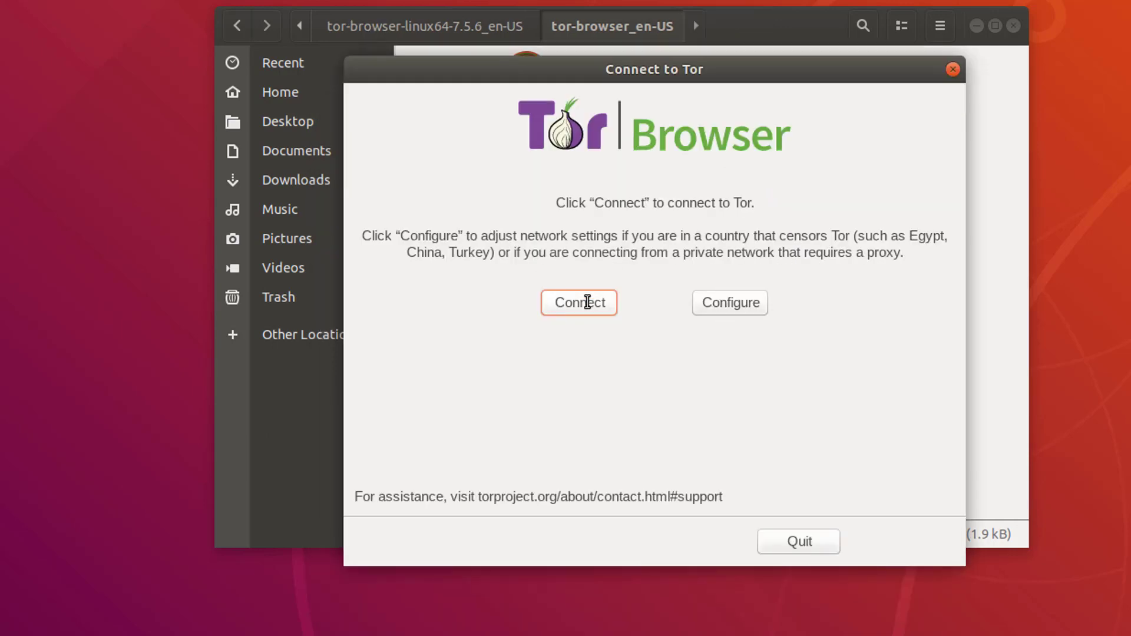
Start the Tor network connection, close the file manager and move the connection window aside
left_click(745, 303)
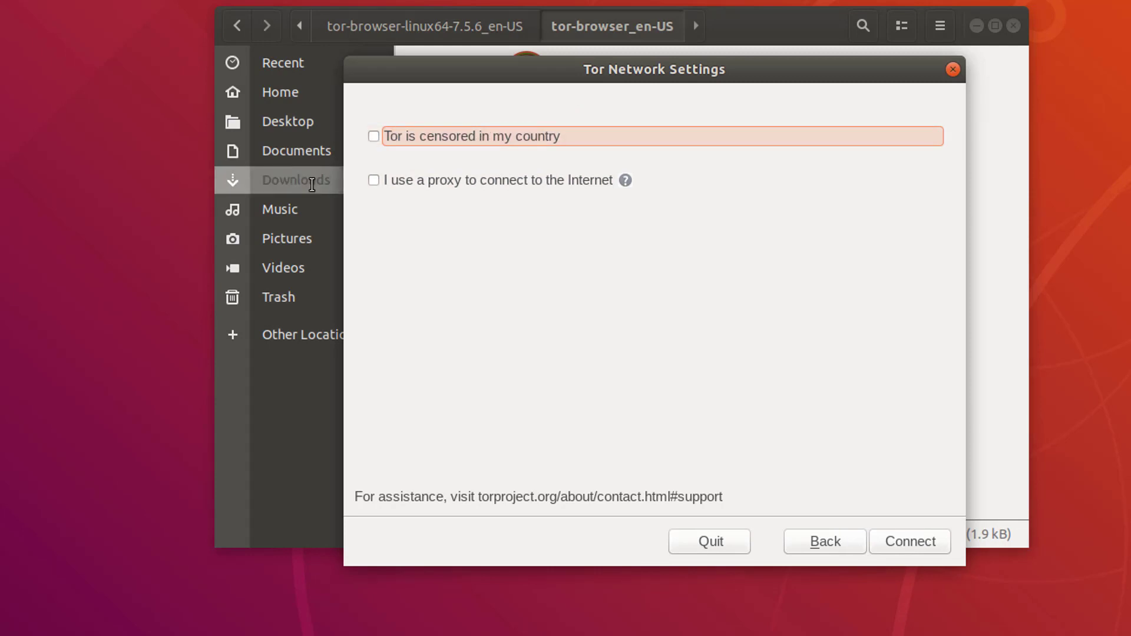
left_click(910, 541)
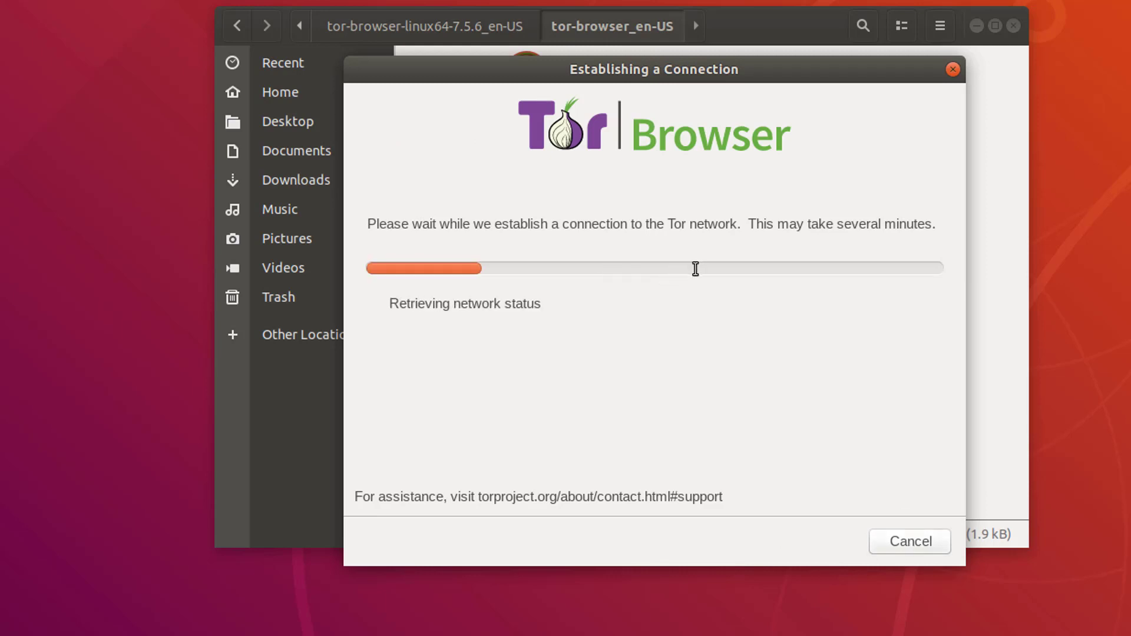
left_click(1014, 25)
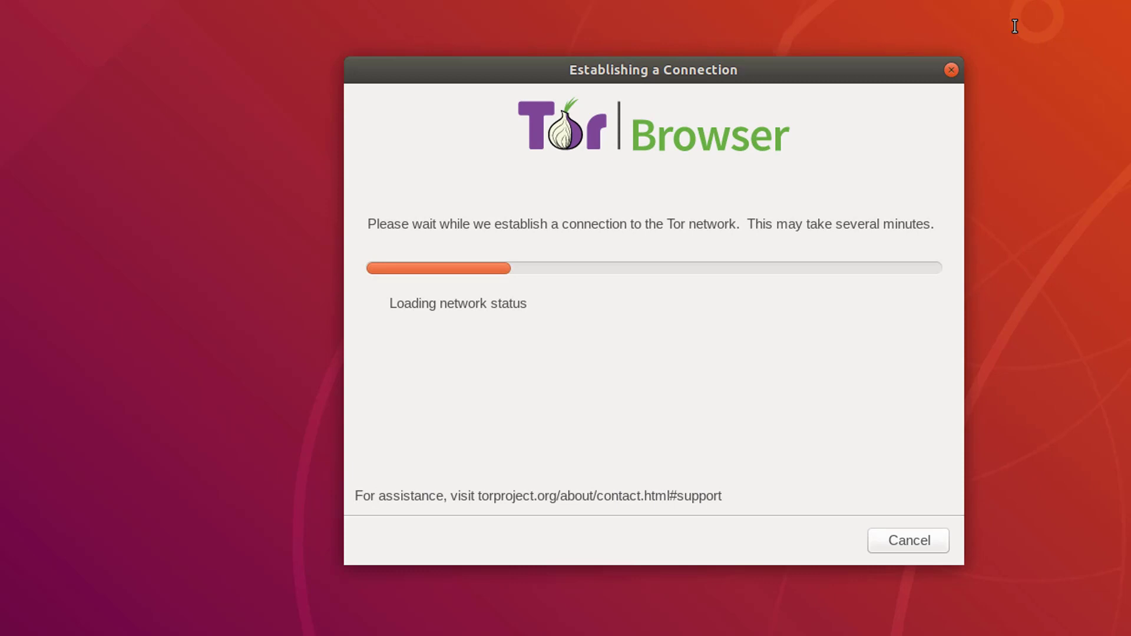
left_click_drag(721, 71, 436, 55)
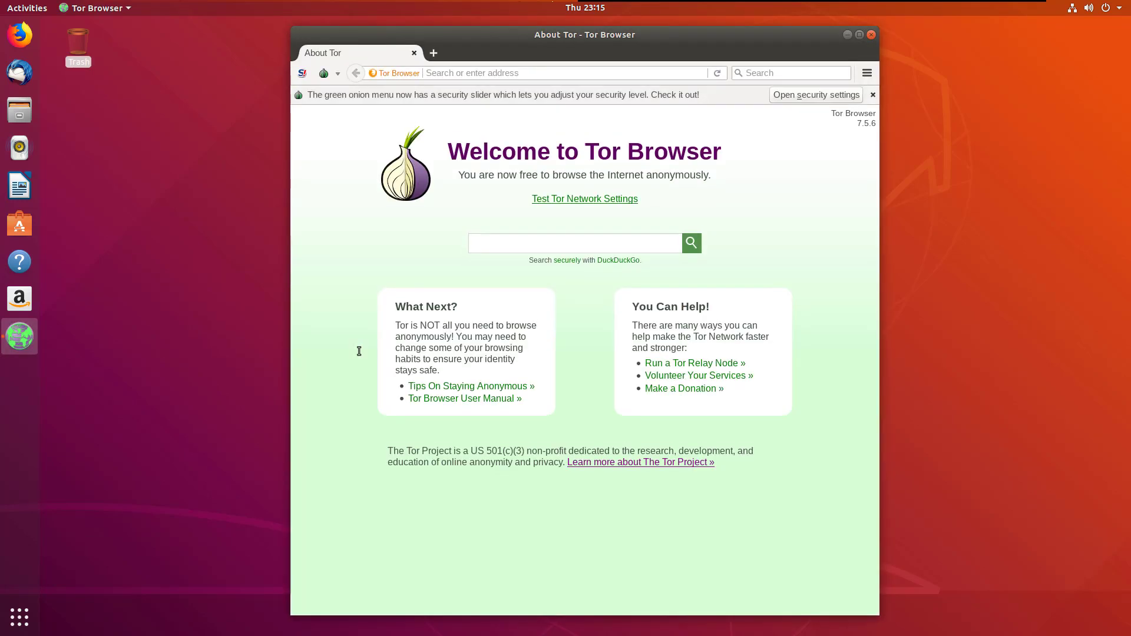
Load google.com in Tor Browser and dismiss the security slider notice
left_click(498, 73)
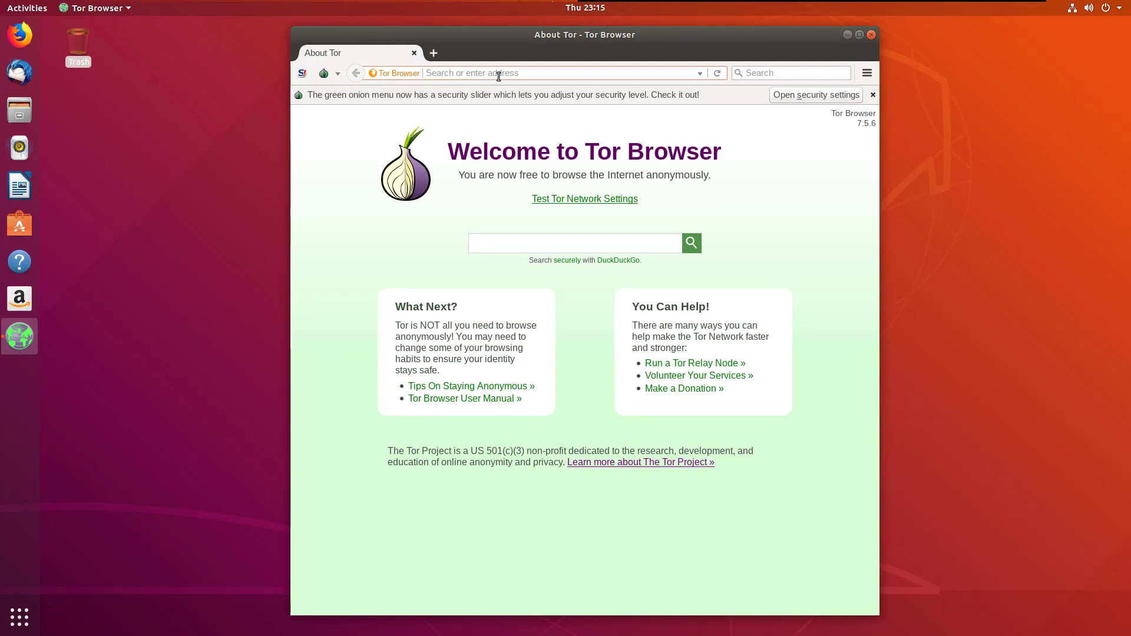
type("google.com")
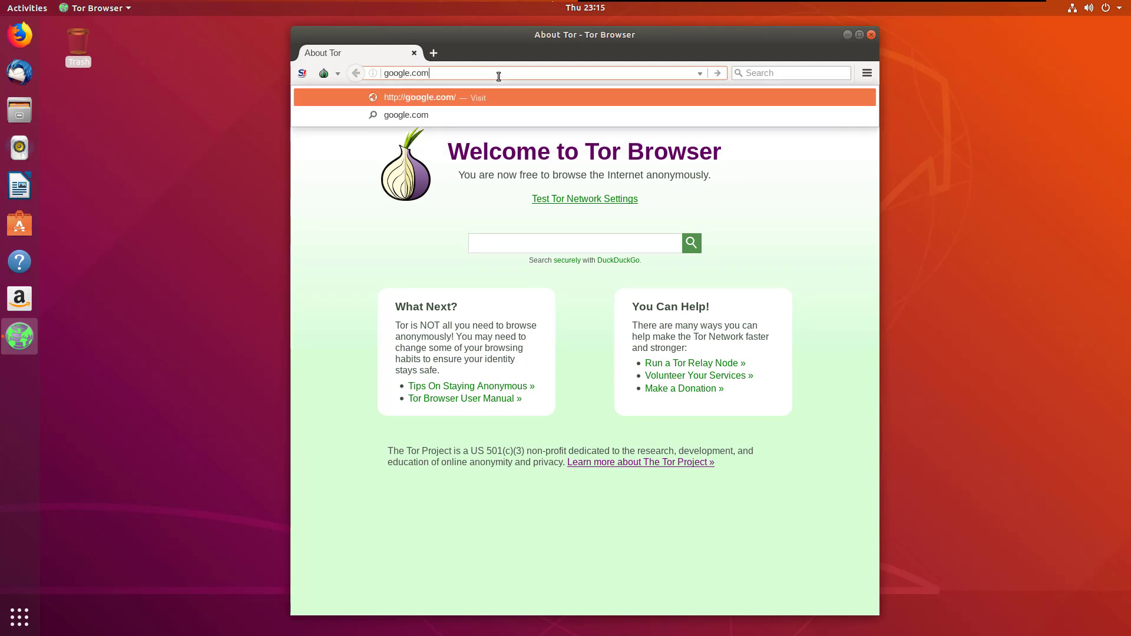
key("Return")
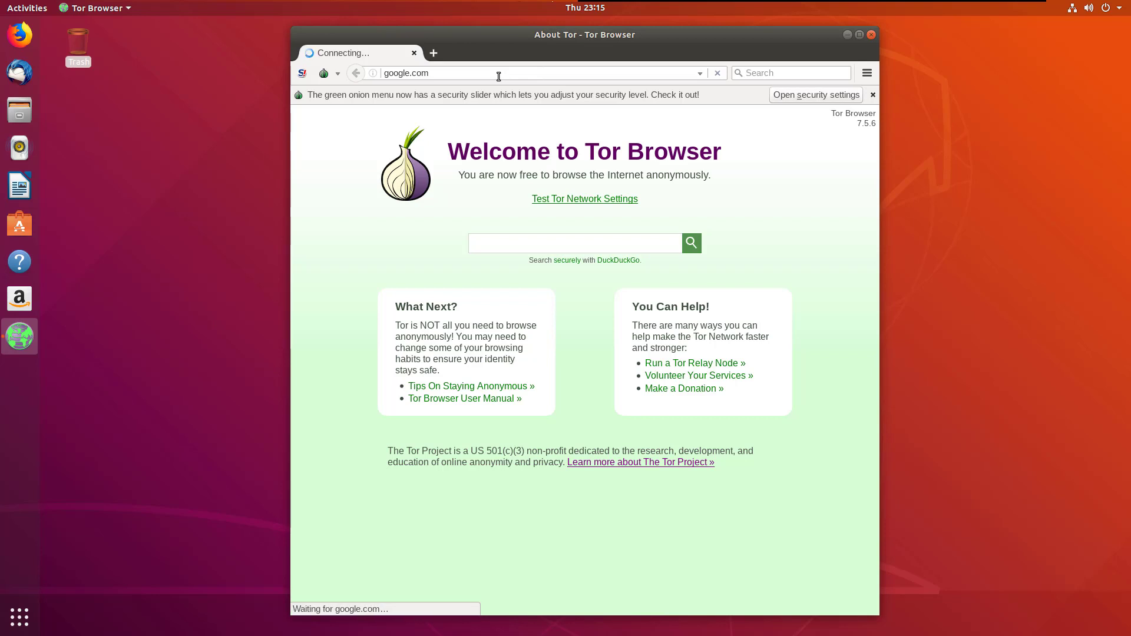
left_click(874, 95)
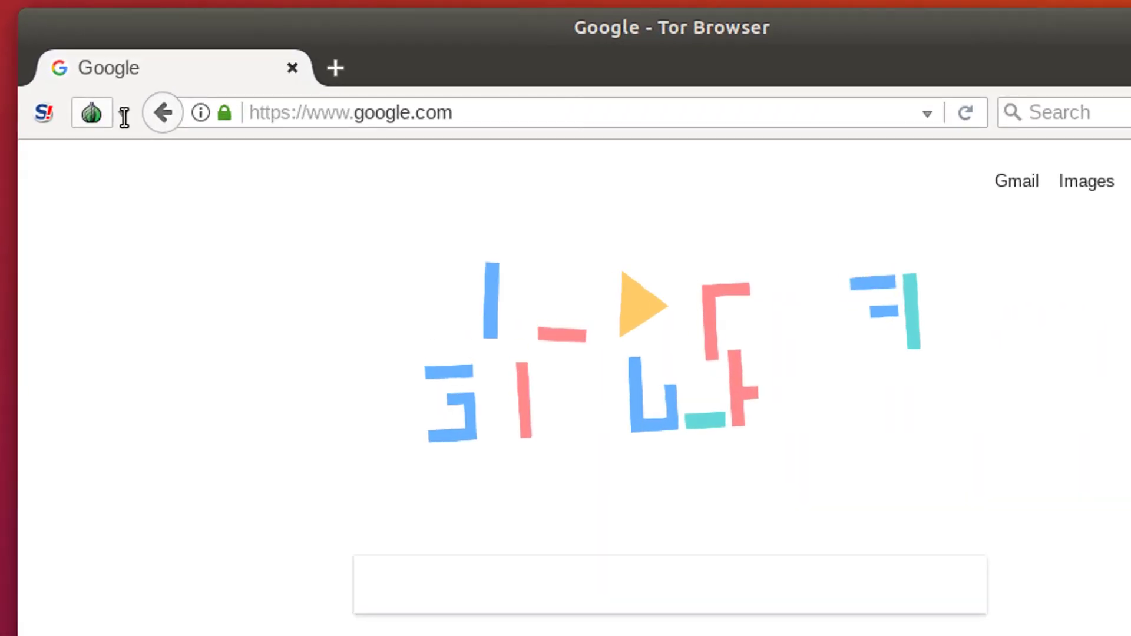
Look over the site's Tor circuit, script-blocking options and connection security details without changing anything
left_click(123, 115)
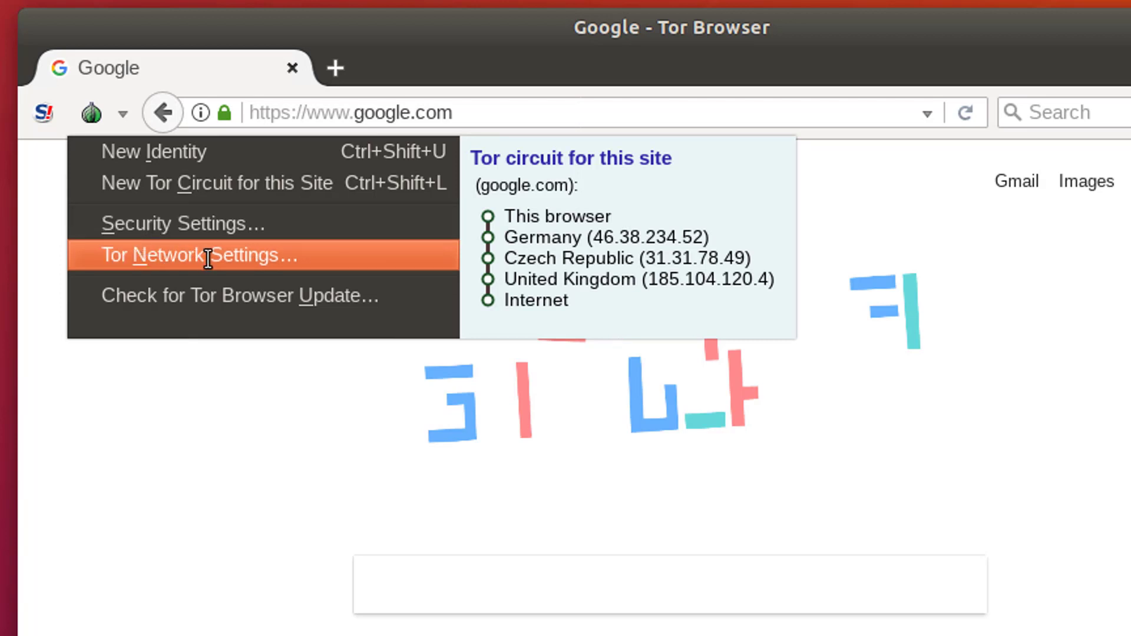
left_click(240, 478)
left_click(61, 112)
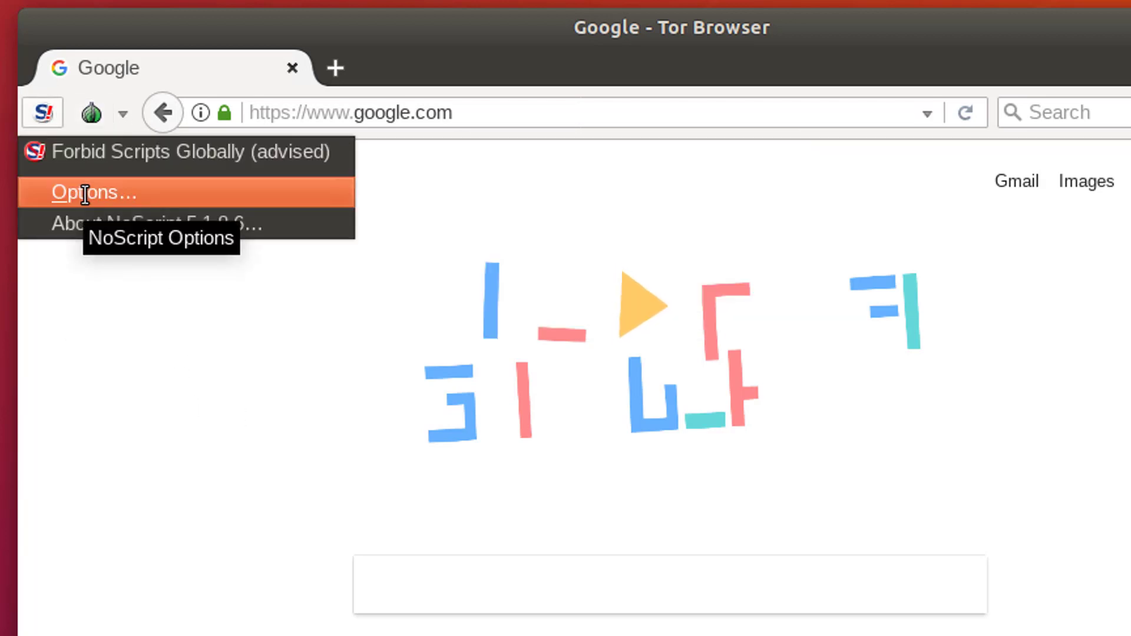
left_click(182, 336)
left_click(201, 113)
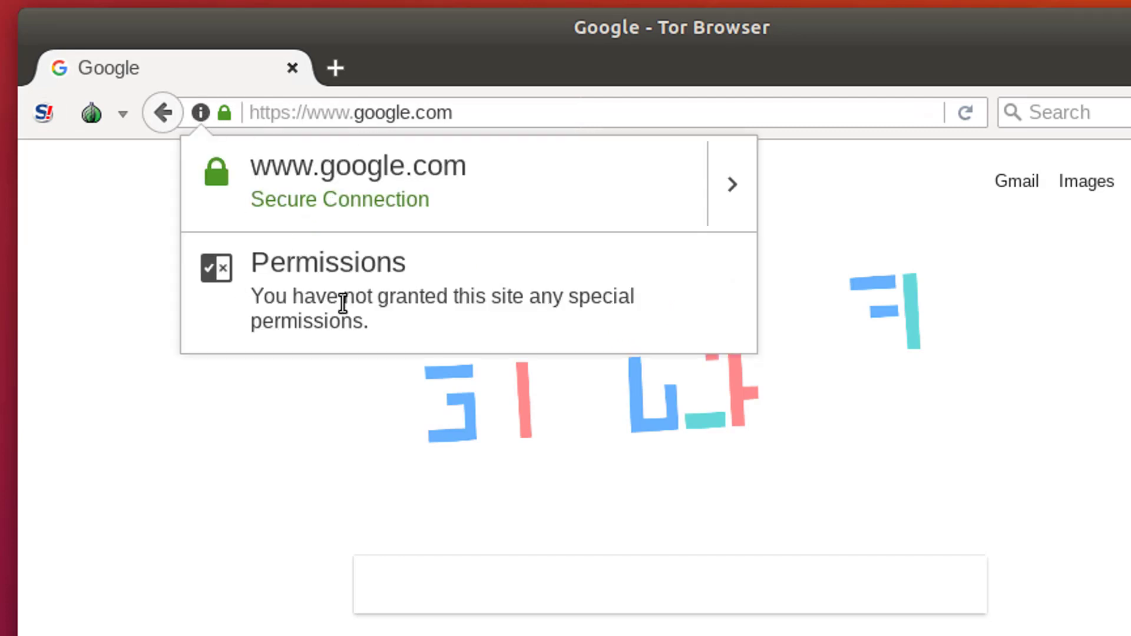
left_click(164, 443)
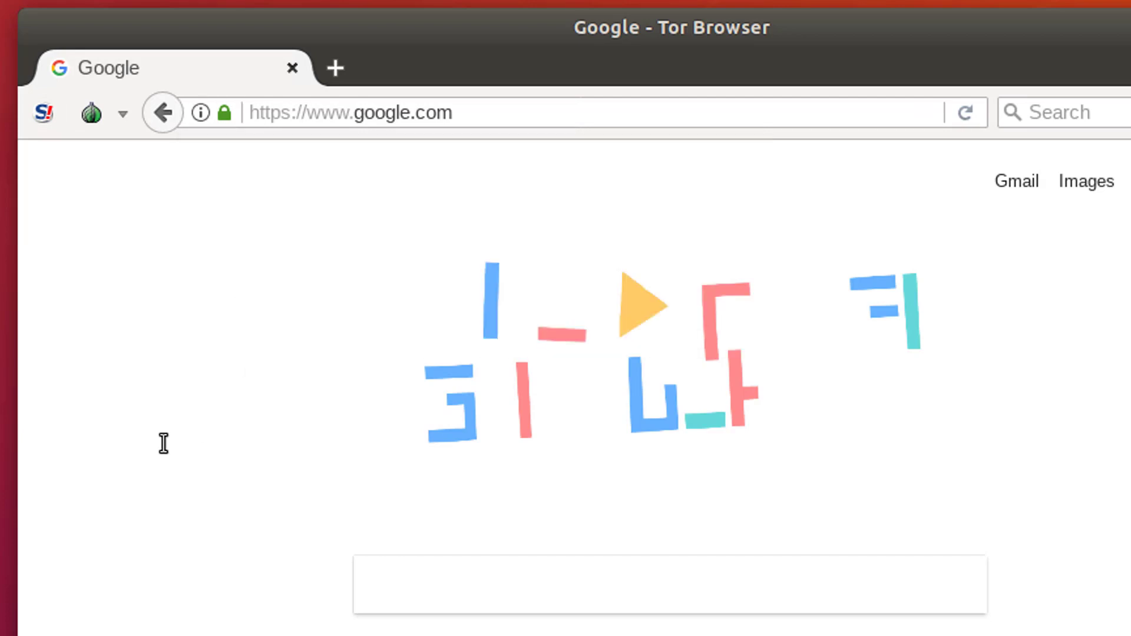
Review the Tor Browser security level settings and keep the Standard level
left_click(122, 116)
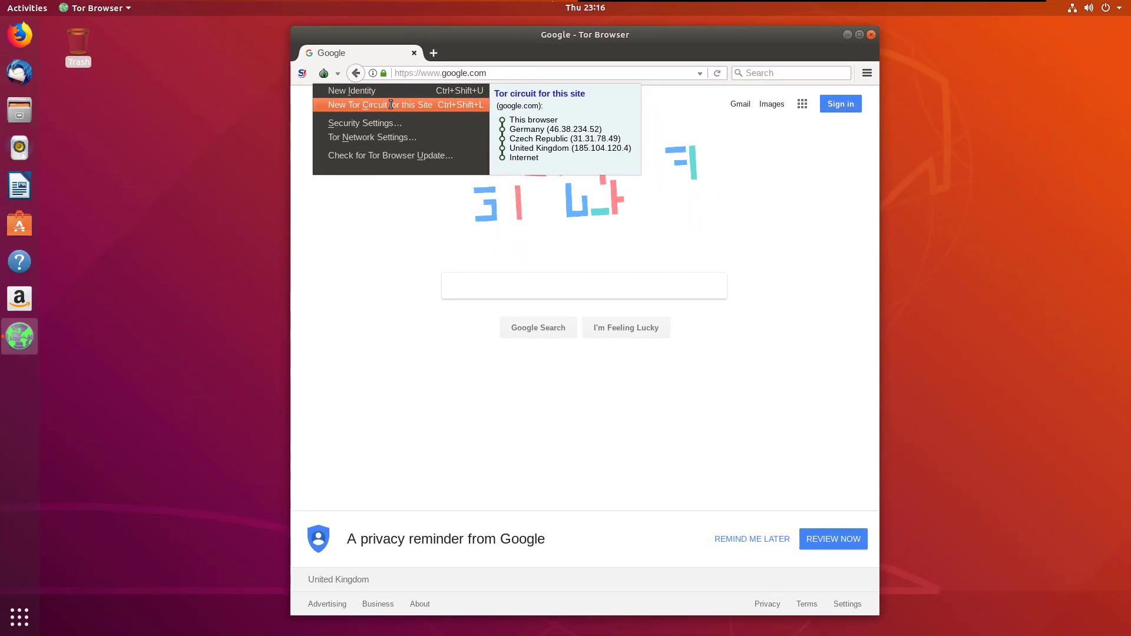
left_click(360, 123)
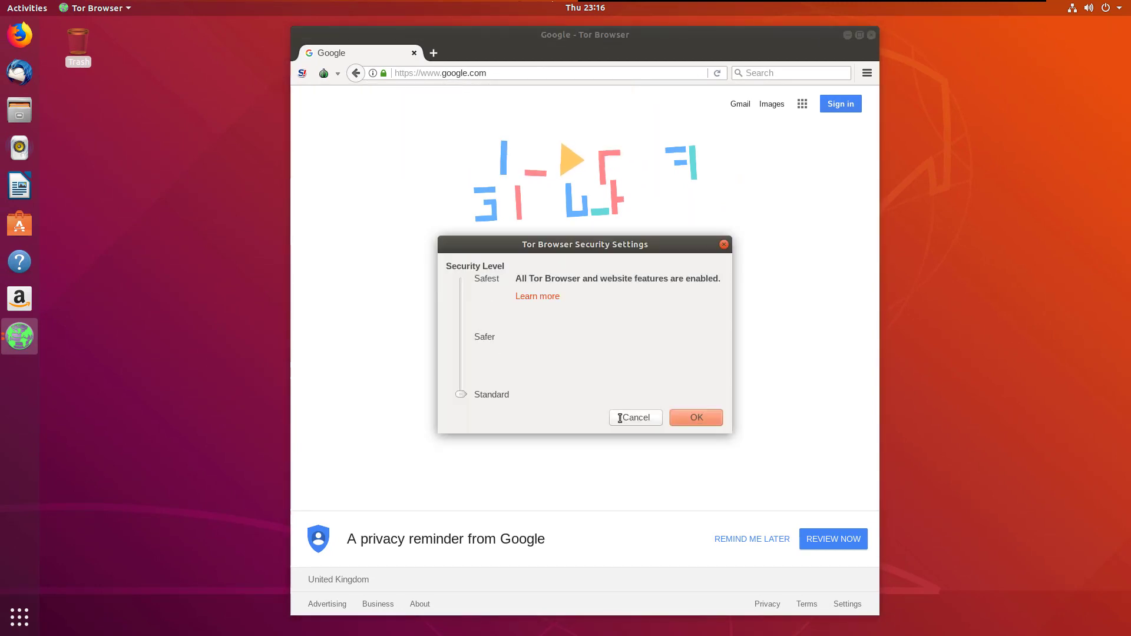
left_click(683, 416)
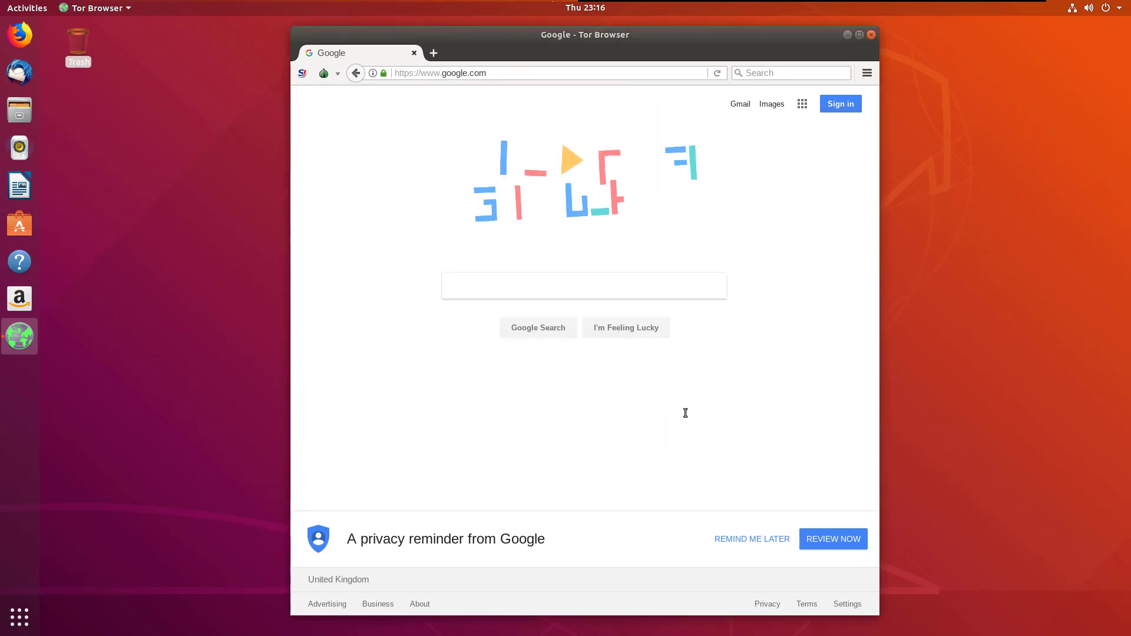
Accept the Tor network settings unchanged, then show google.com's circuit through Germany, Czech Republic and United Kingdom
left_click(337, 74)
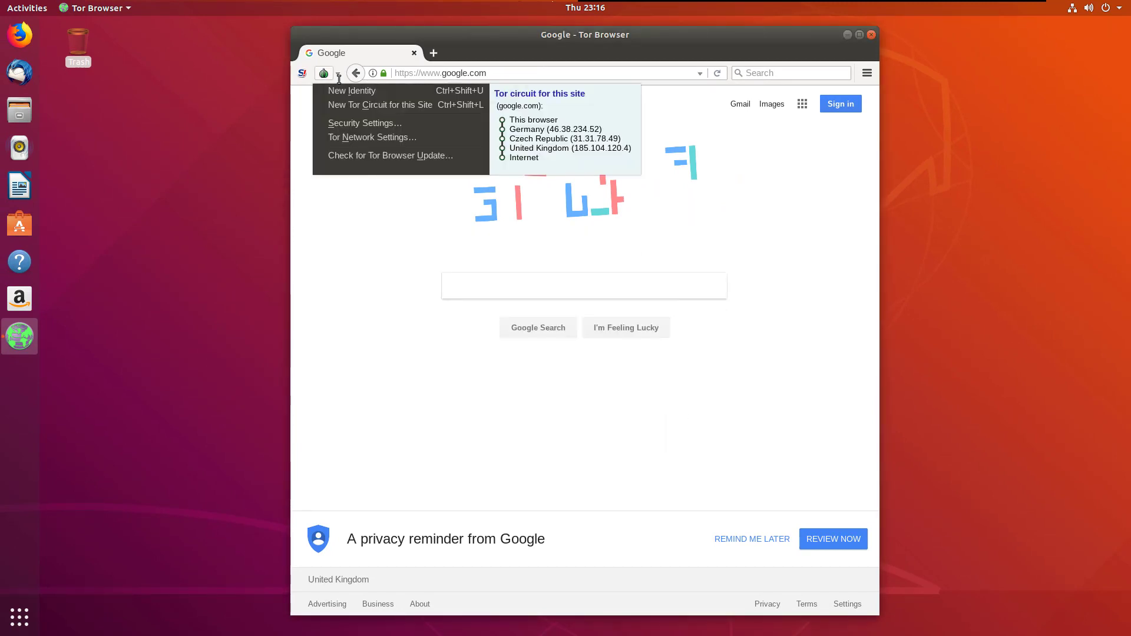
left_click(361, 137)
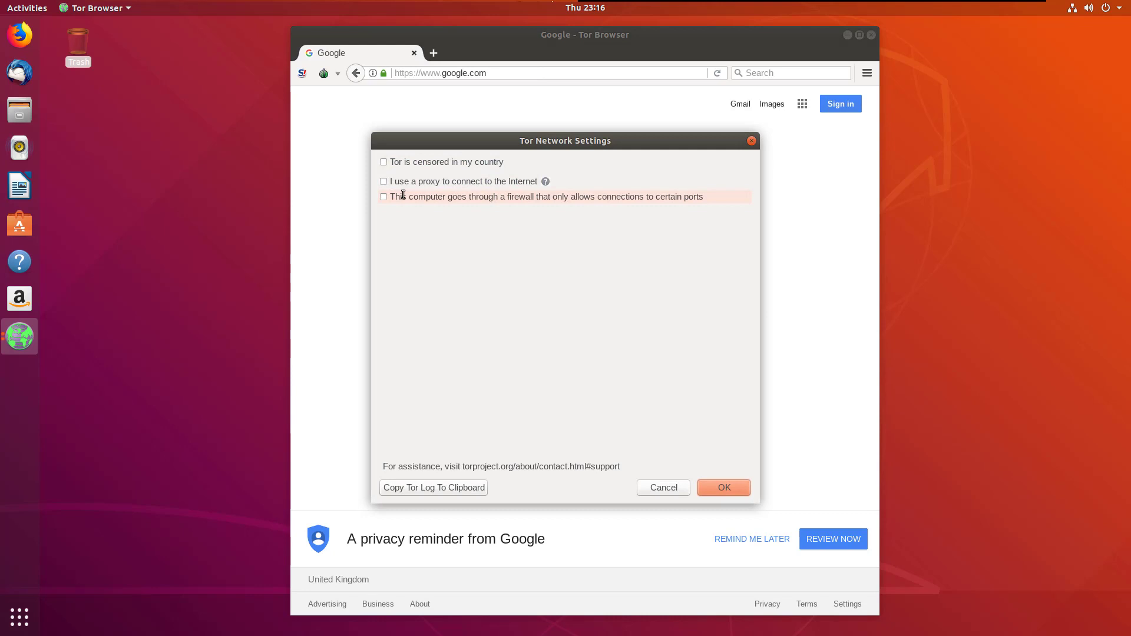
left_click(732, 488)
left_click(336, 73)
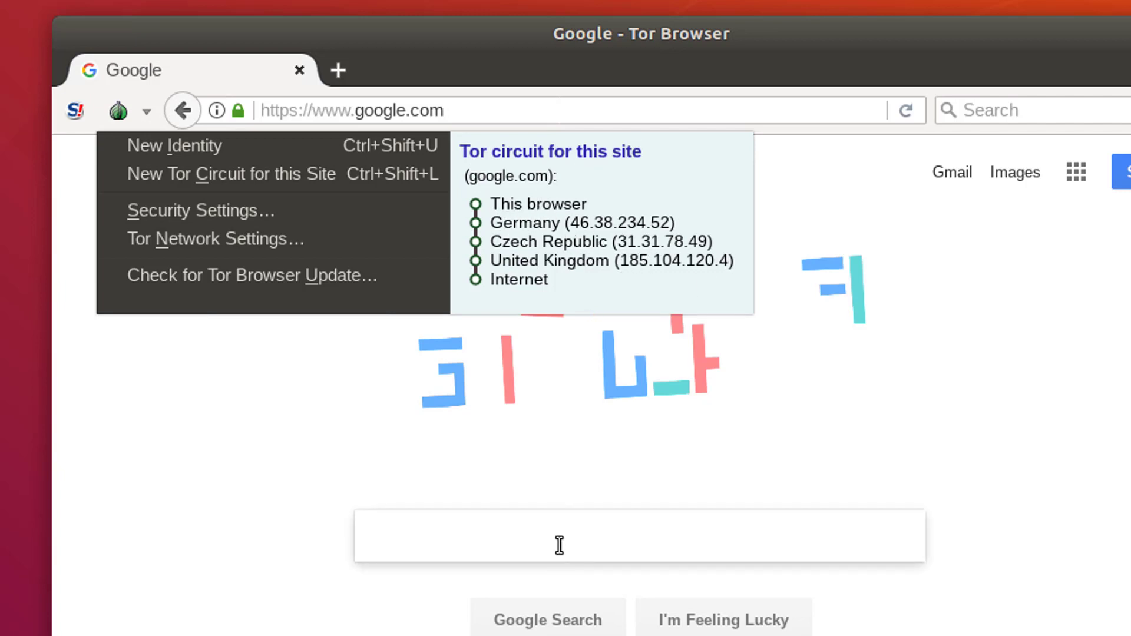
Switch google.com to a new Tor circuit with Ctrl+Shift+L and search Google for 'myip'
key("ctrl+shift+l")
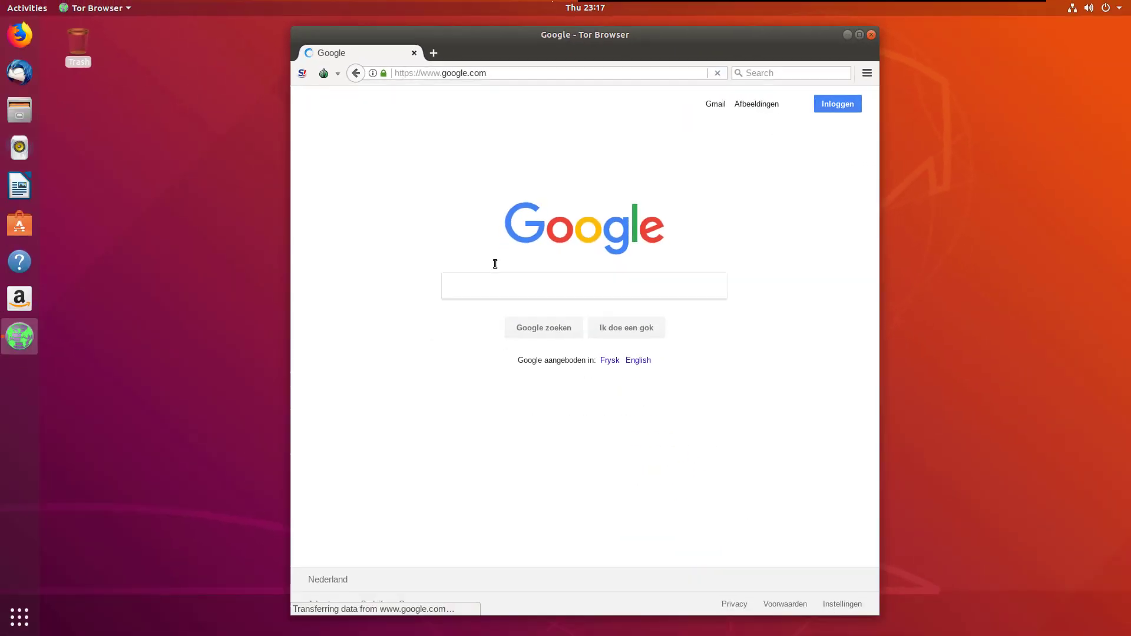
type("myip")
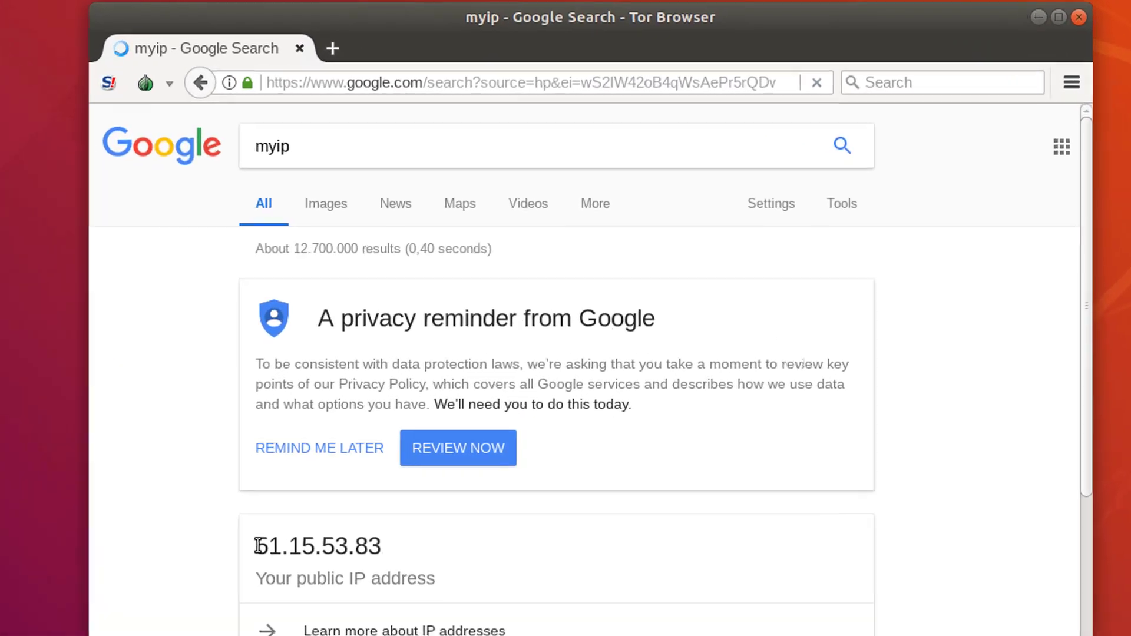
Match Google's reported IP 51.15.53.83 to the Netherlands exit relay, then list all Tor Browser windows
left_click_drag(374, 375, 465, 370)
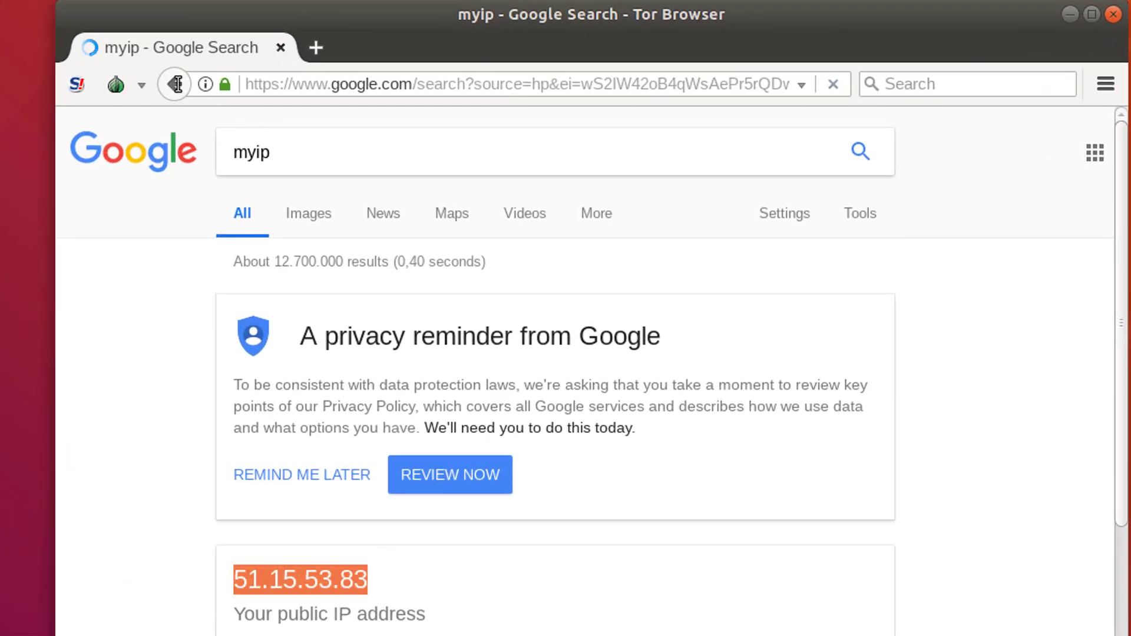
left_click(145, 86)
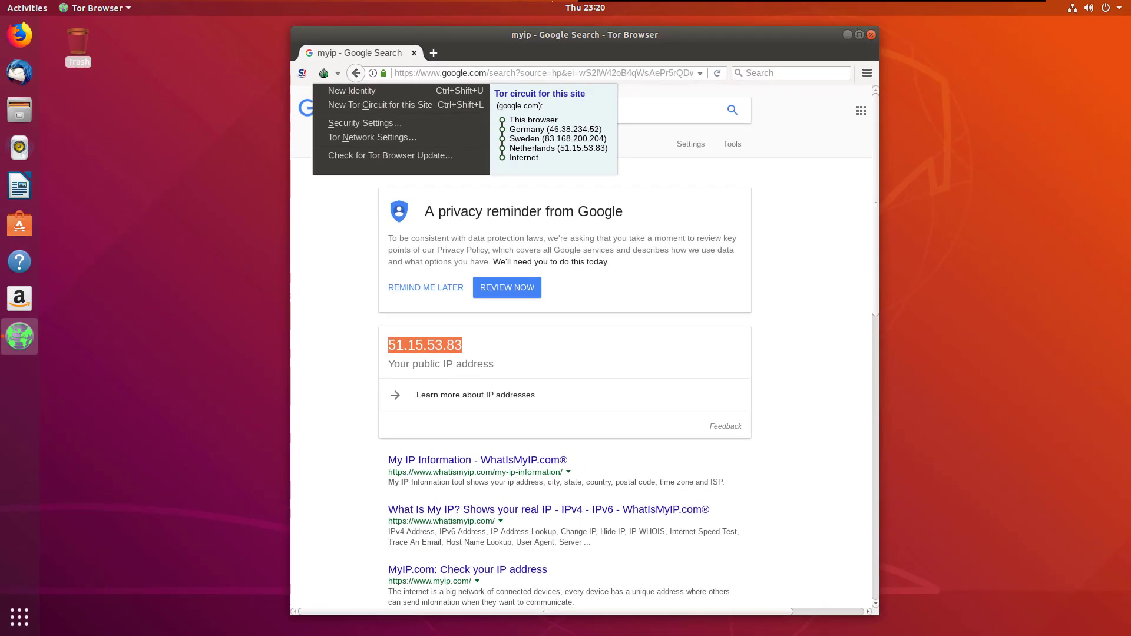
left_click(18, 341)
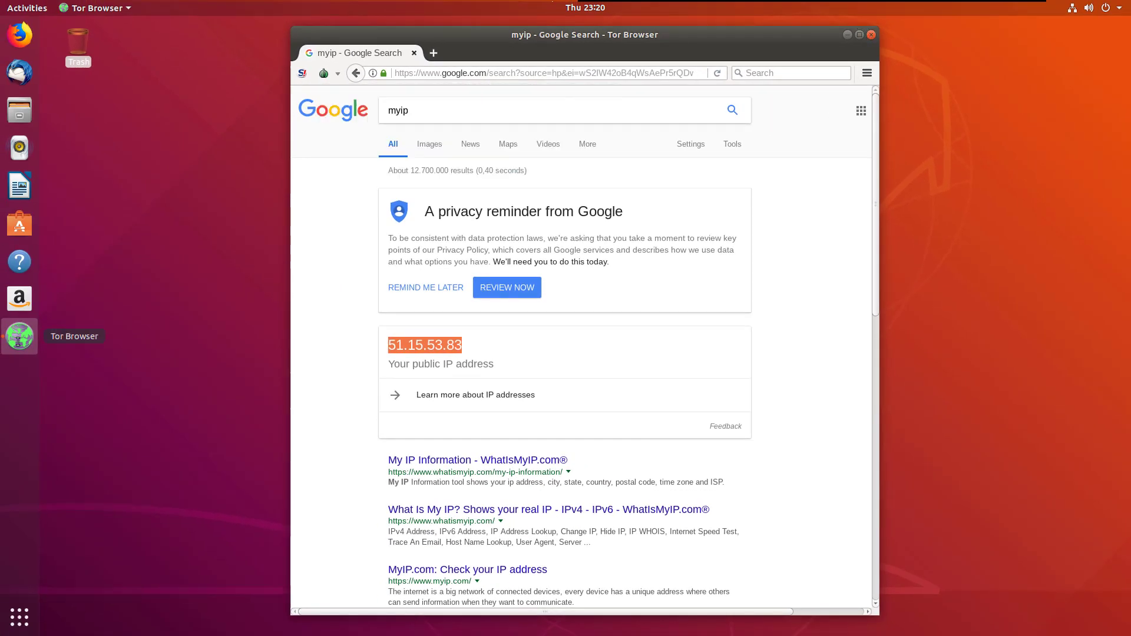
right_click(19, 341)
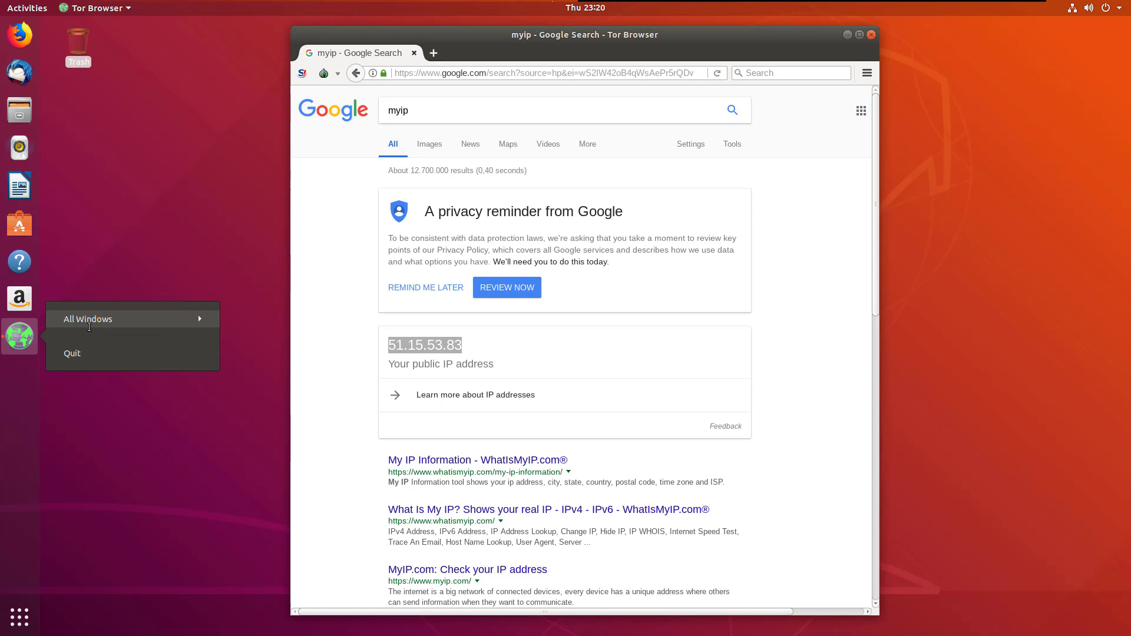
left_click(89, 327)
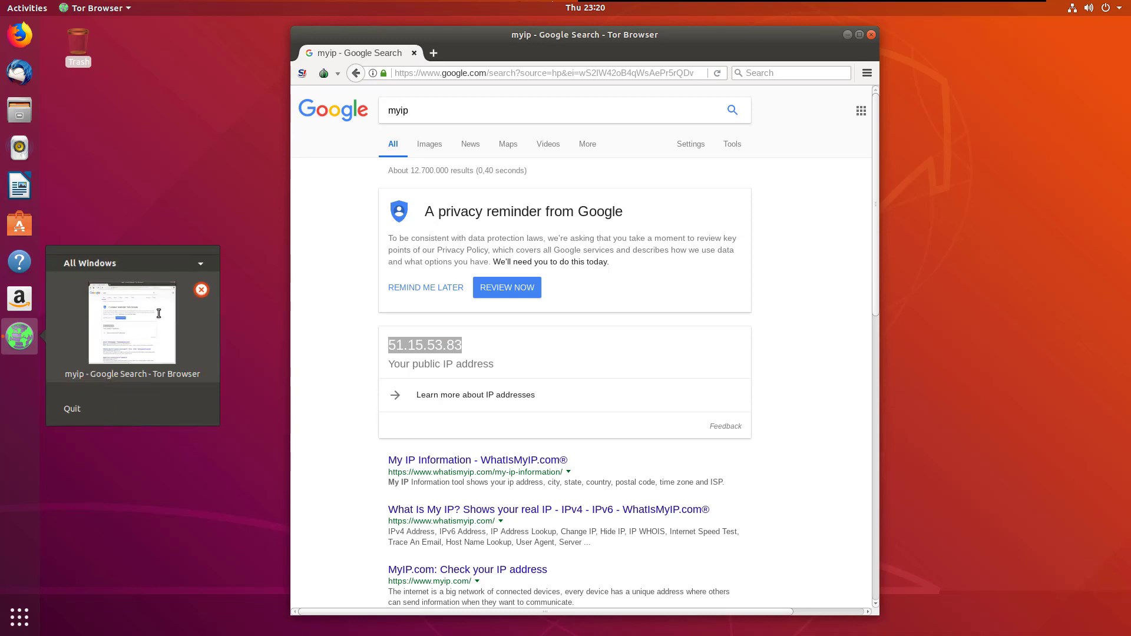